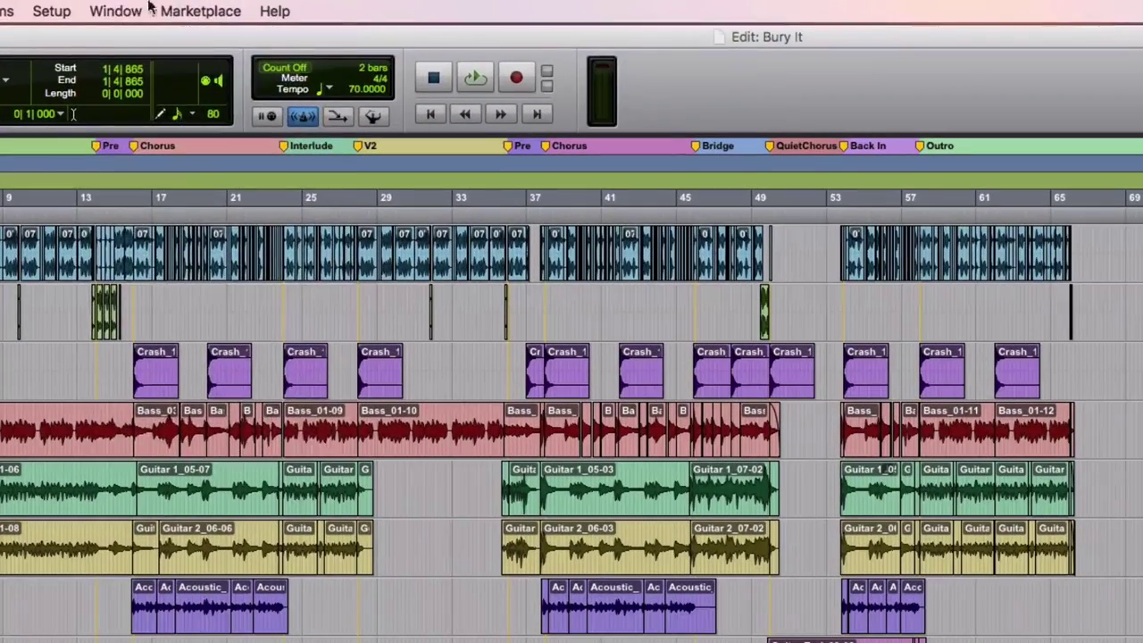
# Look over all tracks in the Mix window and return to the Edit window.
pyautogui.click(288, 5)
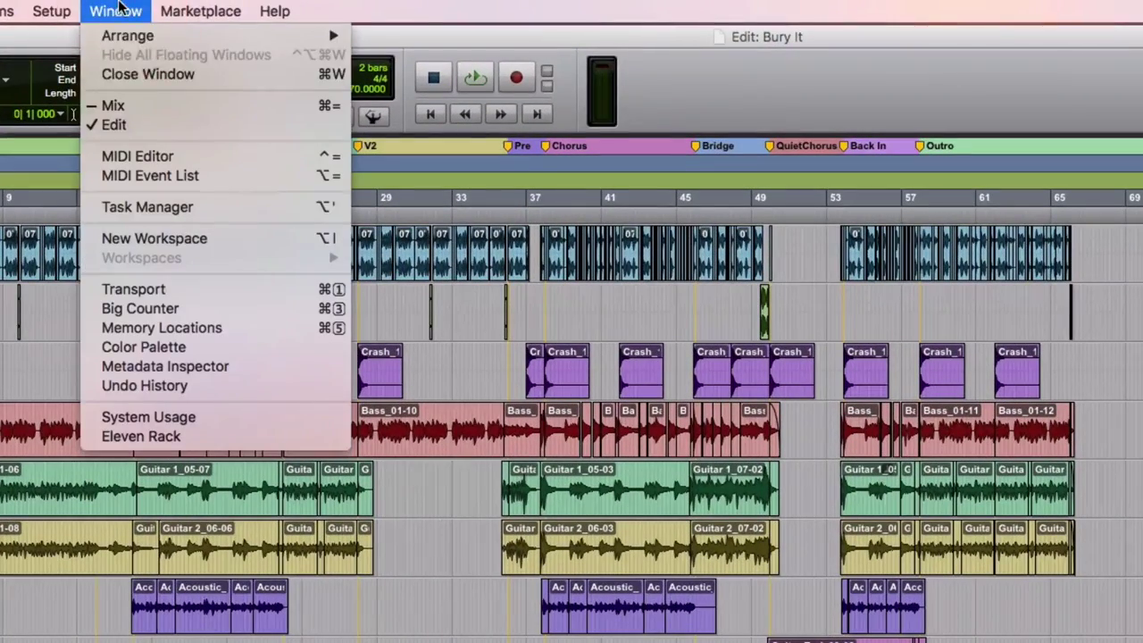
pyautogui.click(144, 104)
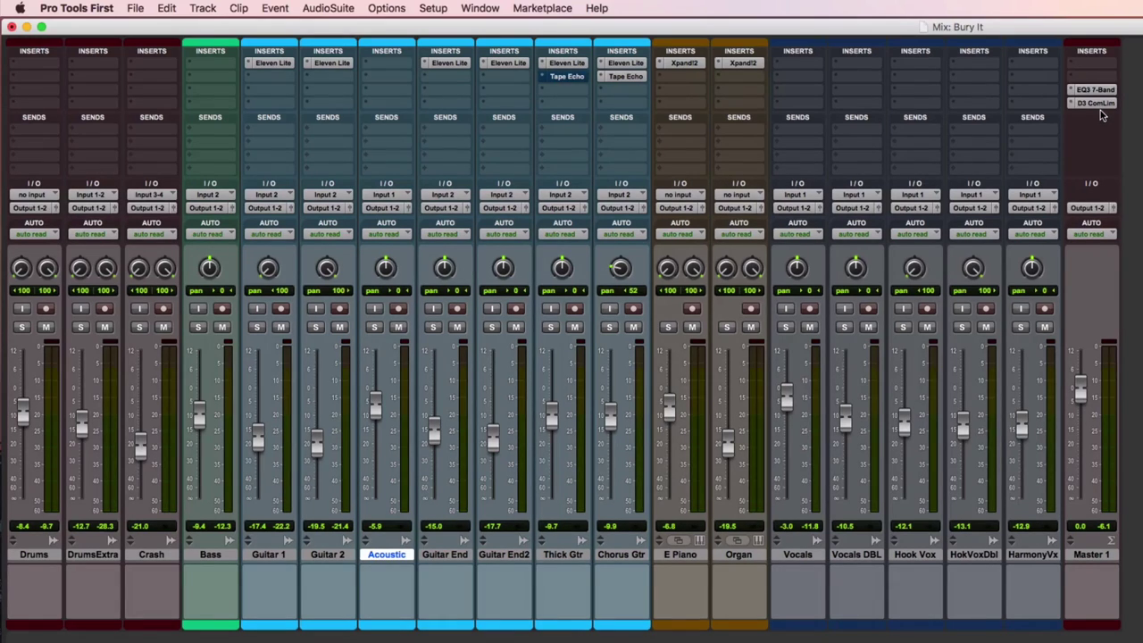
pyautogui.press('super+equal')
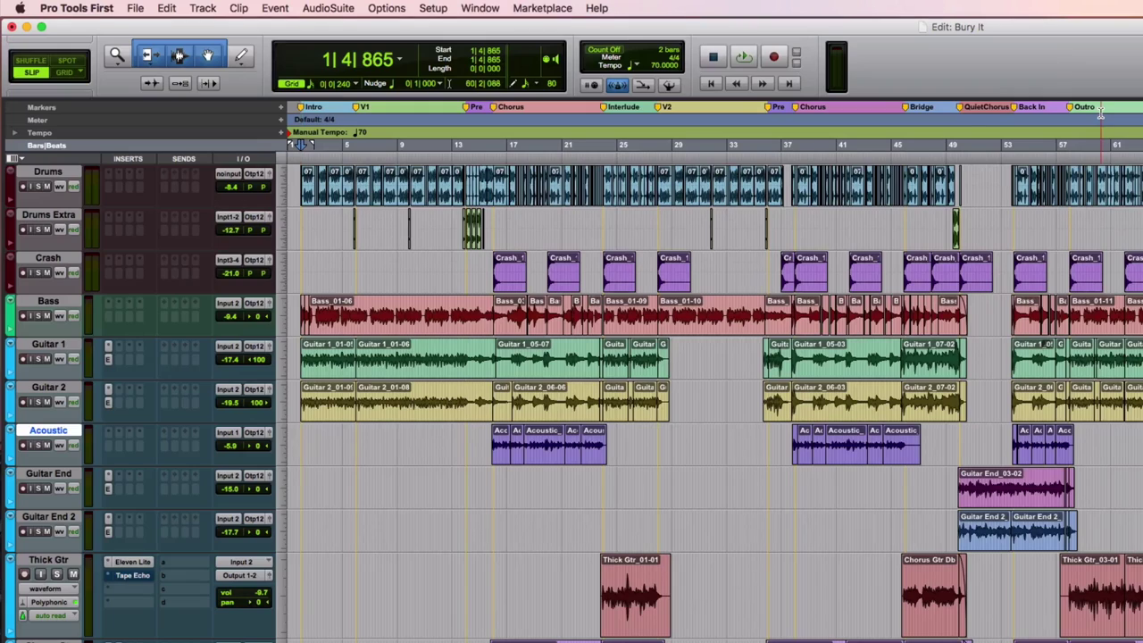
# Play the song from bar 15, just before the first chorus, and solo the Acoustic track in the mixer.
pyautogui.click(488, 590)
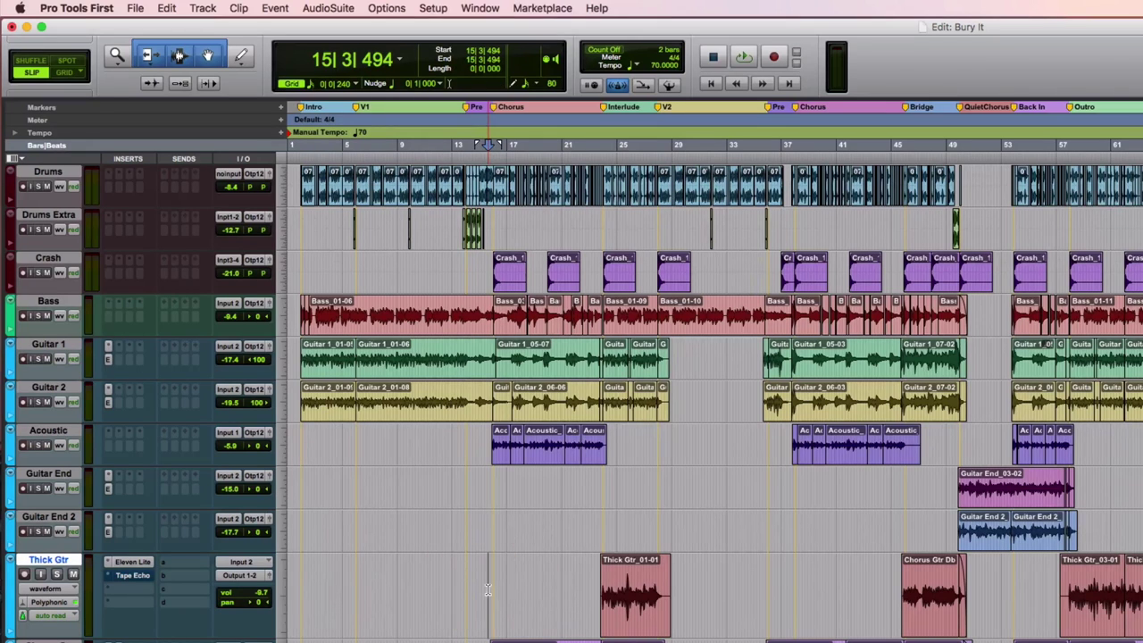
pyautogui.click(481, 586)
pyautogui.press('space')
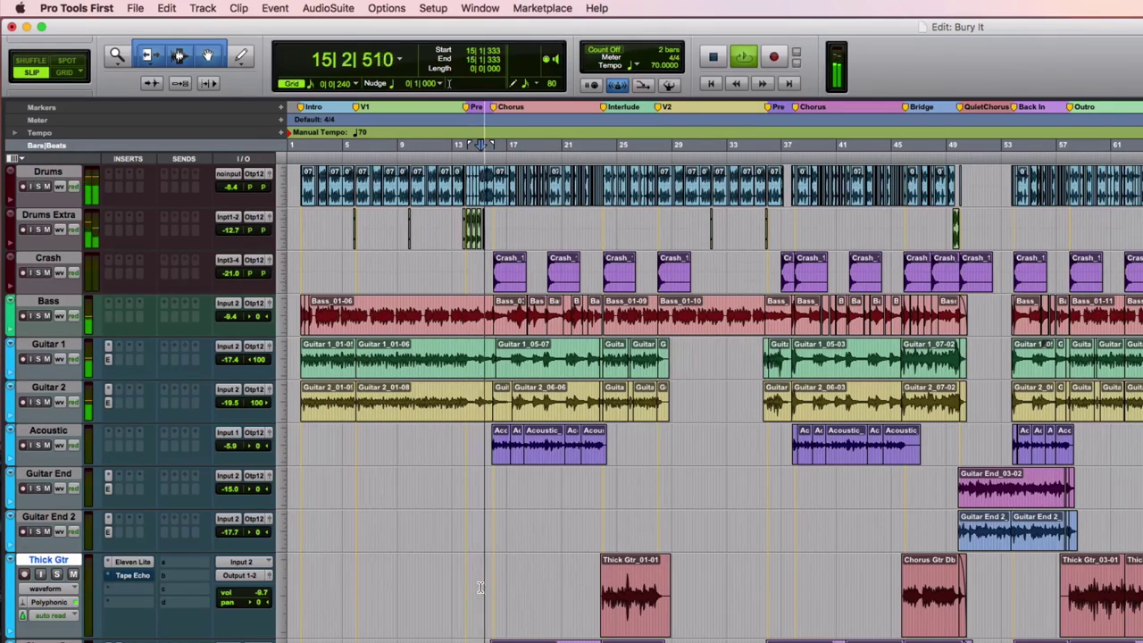
pyautogui.press('super+equal')
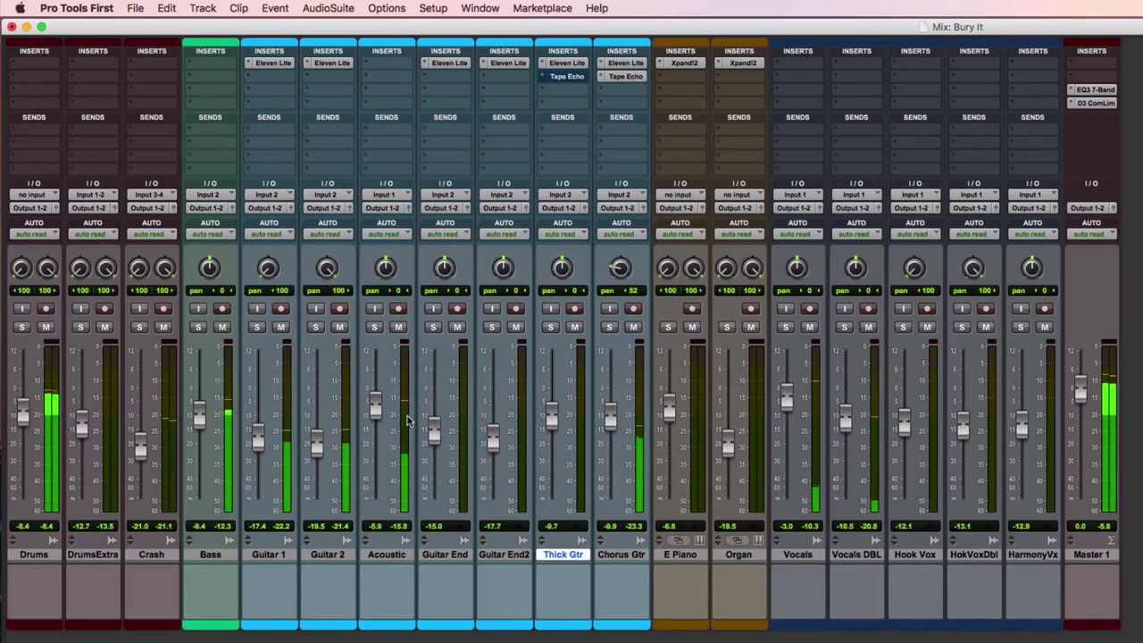
pyautogui.click(376, 329)
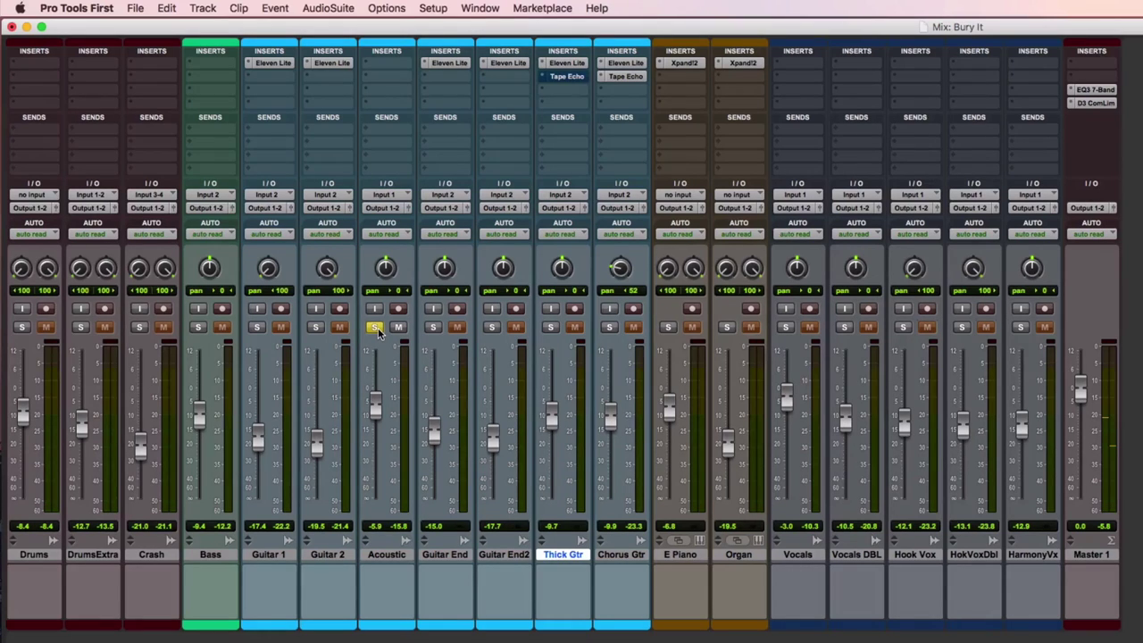
# Insert the EQ3 7-Band (mono) plug-in in the Acoustic track's third insert slot and place its window over the mixer.
pyautogui.click(388, 90)
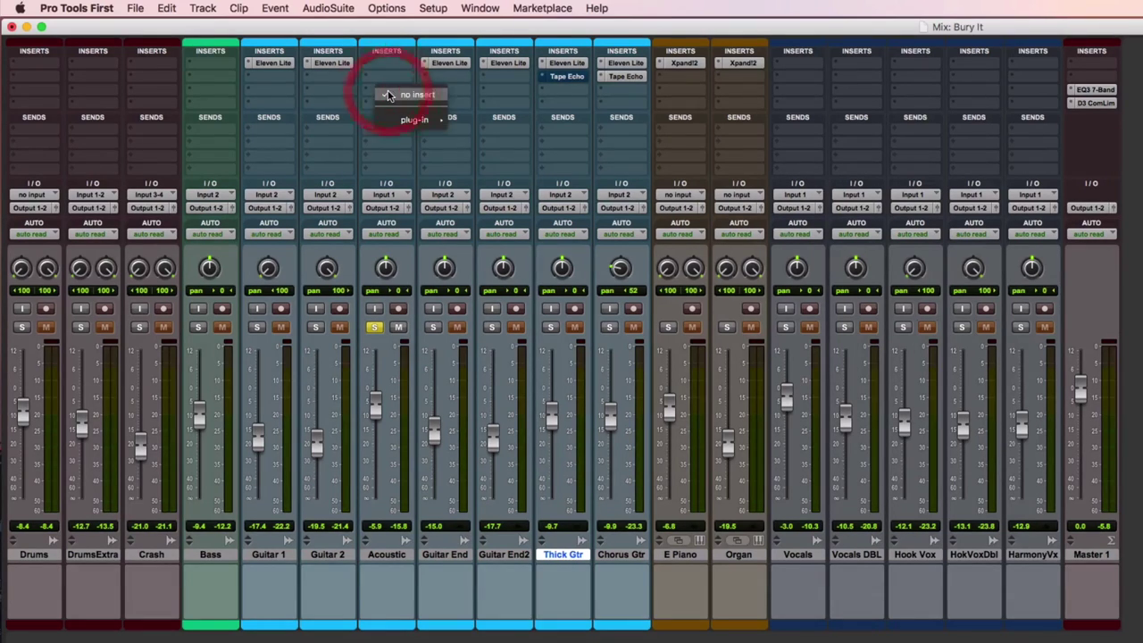
pyautogui.moveTo(408, 120)
pyautogui.moveTo(480, 123)
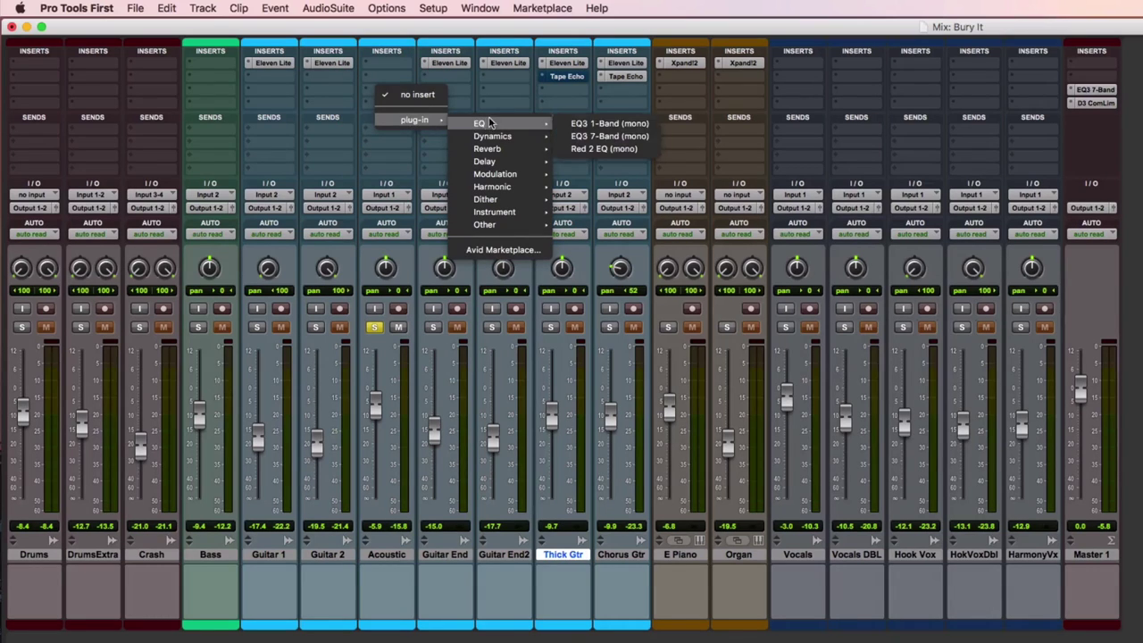
pyautogui.click(623, 135)
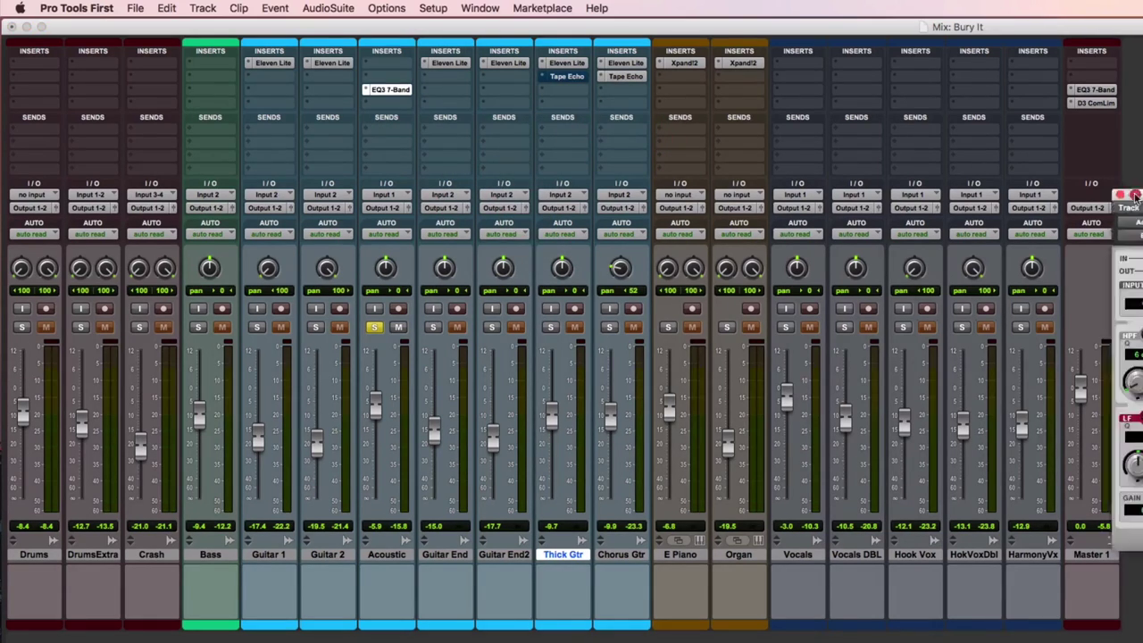
pyautogui.click(541, 205)
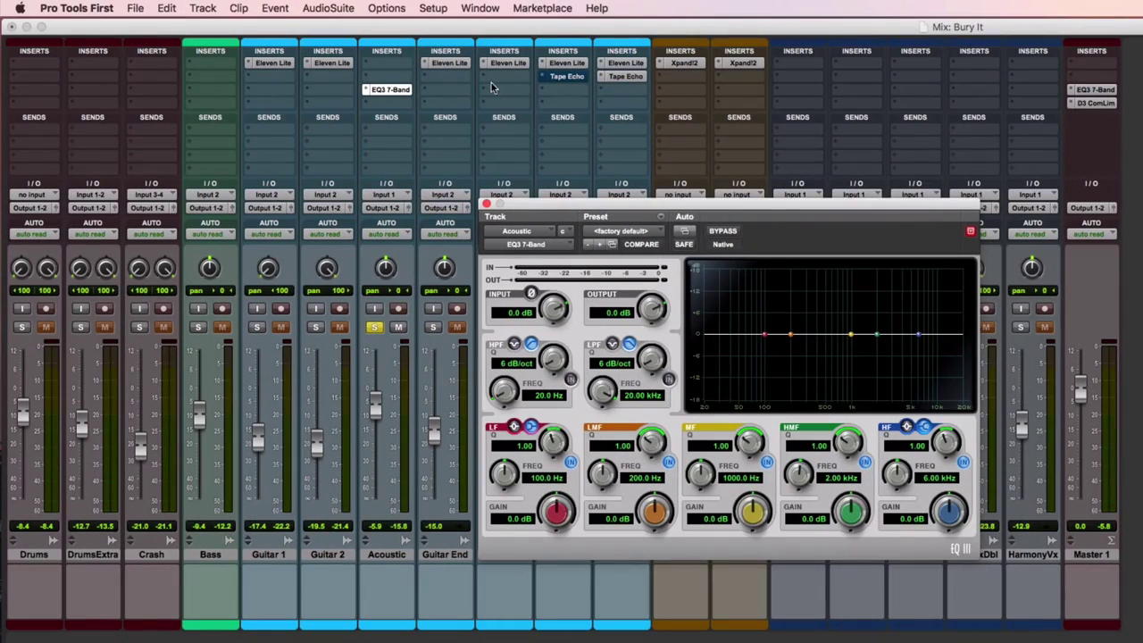
# Try the EQ3 1-Band (mono) plug-in in the Acoustic track's fourth insert slot, remove it, and reopen the EQ3 7-Band.
pyautogui.click(380, 91)
pyautogui.moveTo(418, 133)
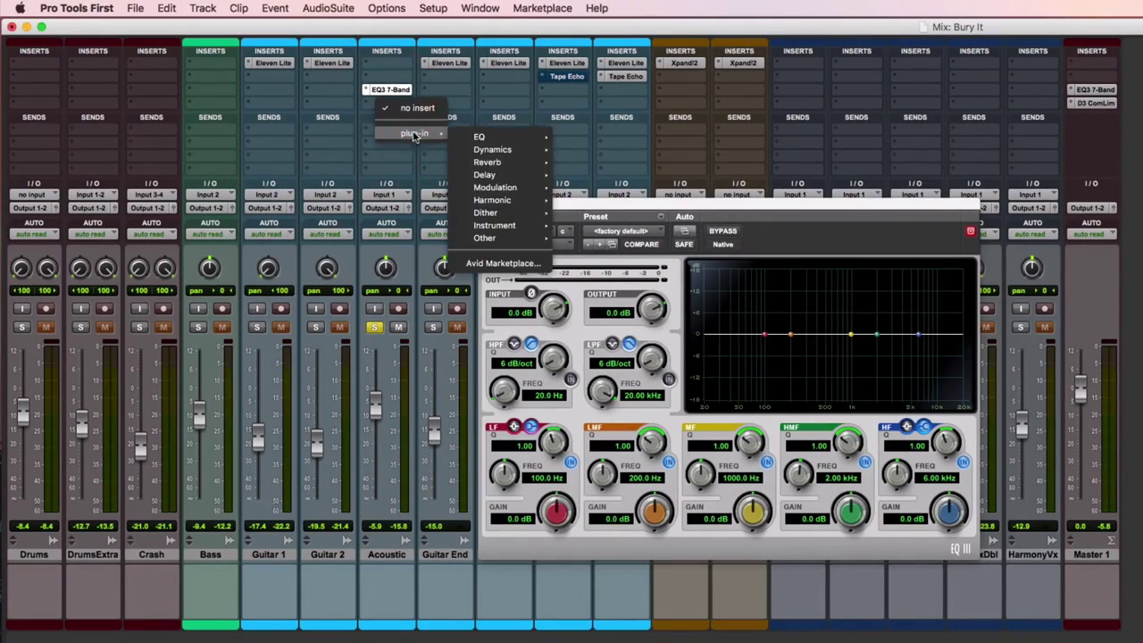
pyautogui.moveTo(479, 136)
pyautogui.click(564, 139)
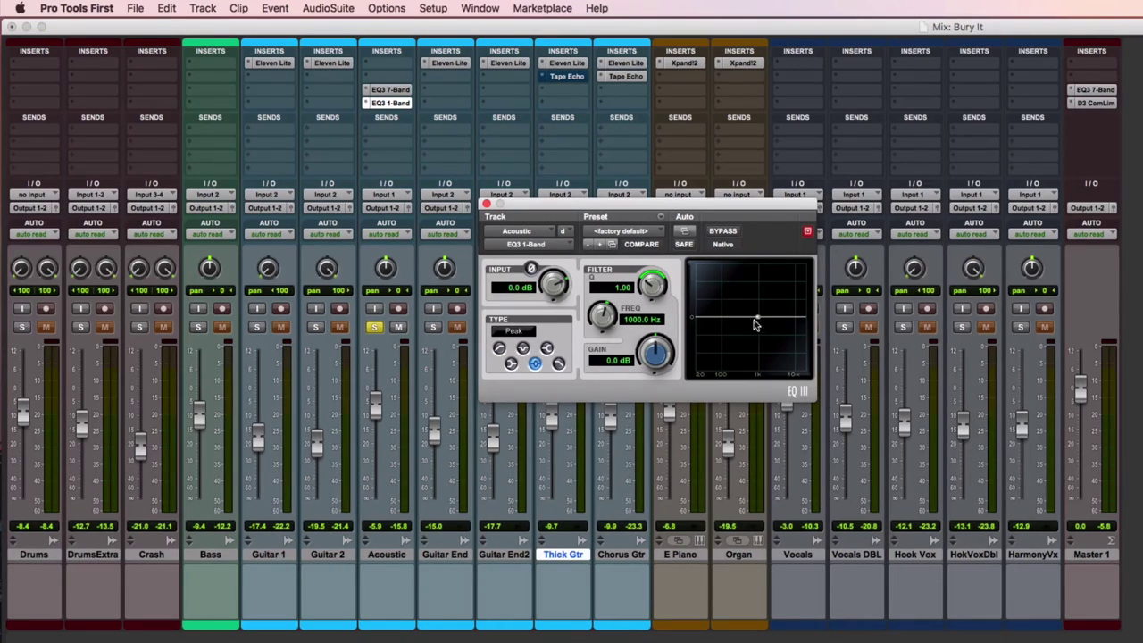
pyautogui.click(487, 206)
pyautogui.moveTo(368, 102); pyautogui.dragTo(387, 86)
pyautogui.click(387, 89)
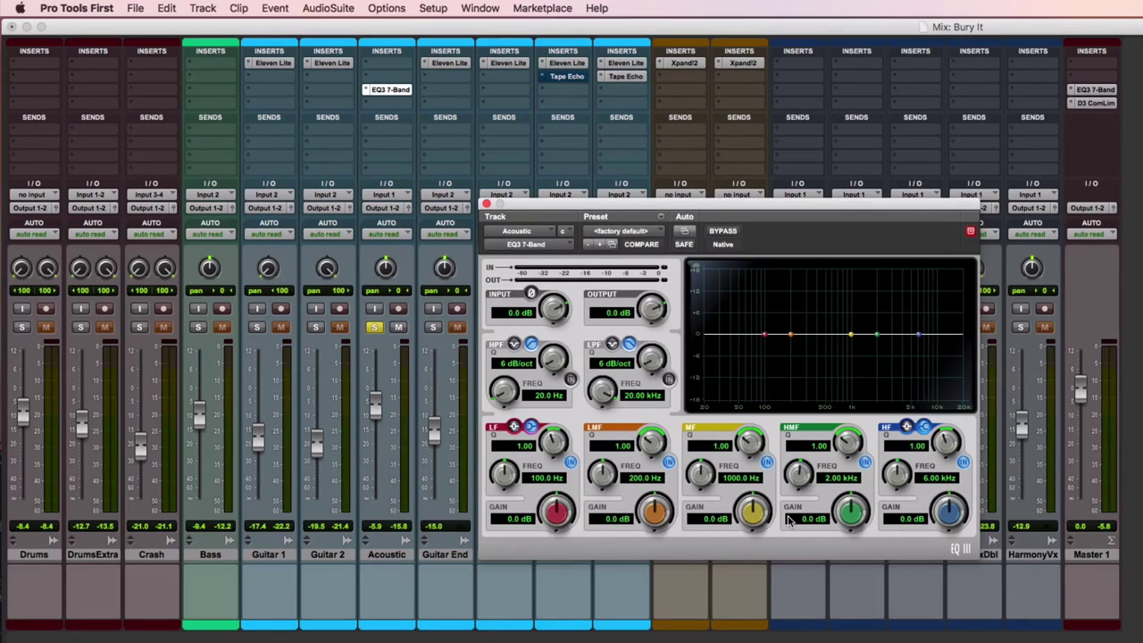
# Listen to the soloed Acoustic track from just before the first chorus, and unsolo it to hear it within the full mix.
pyautogui.press('super+equal')
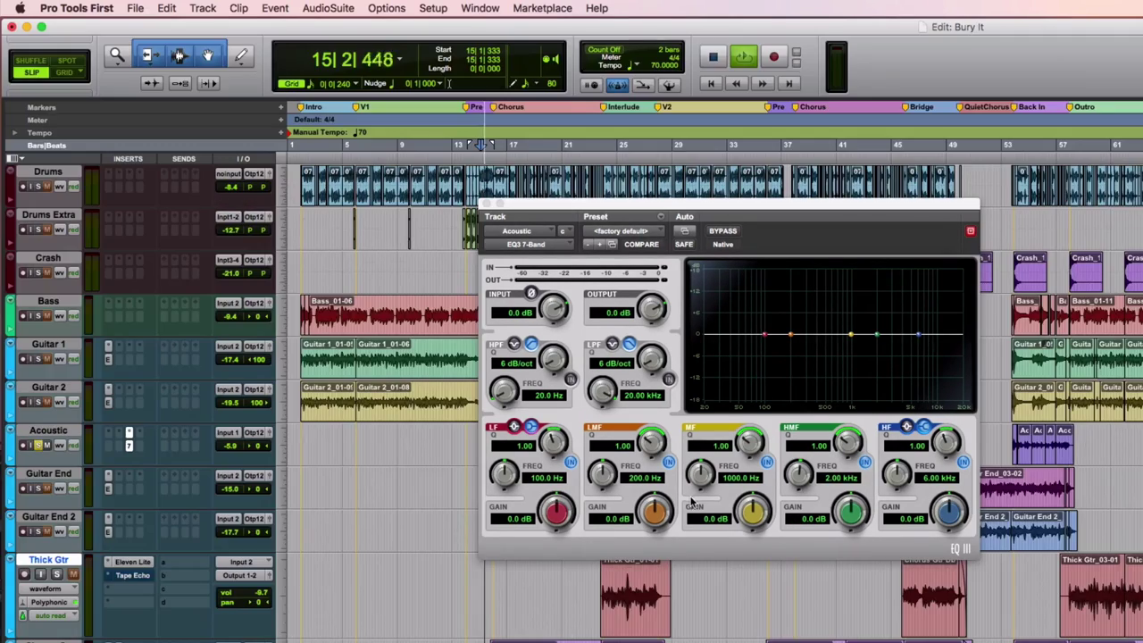
pyautogui.press('space')
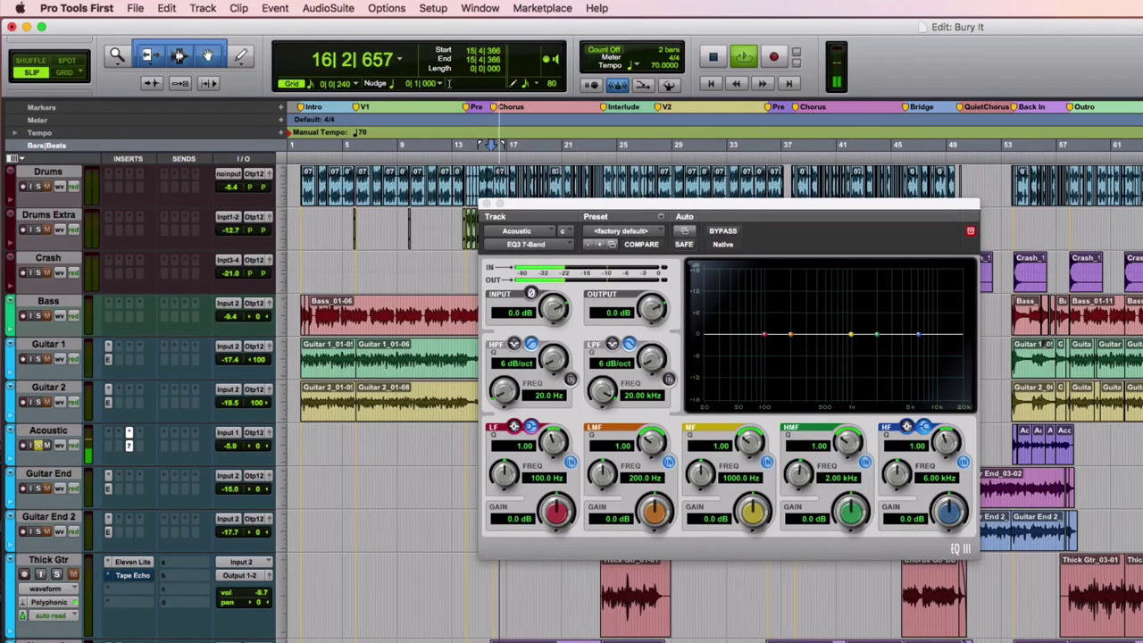
pyautogui.press('super+equal')
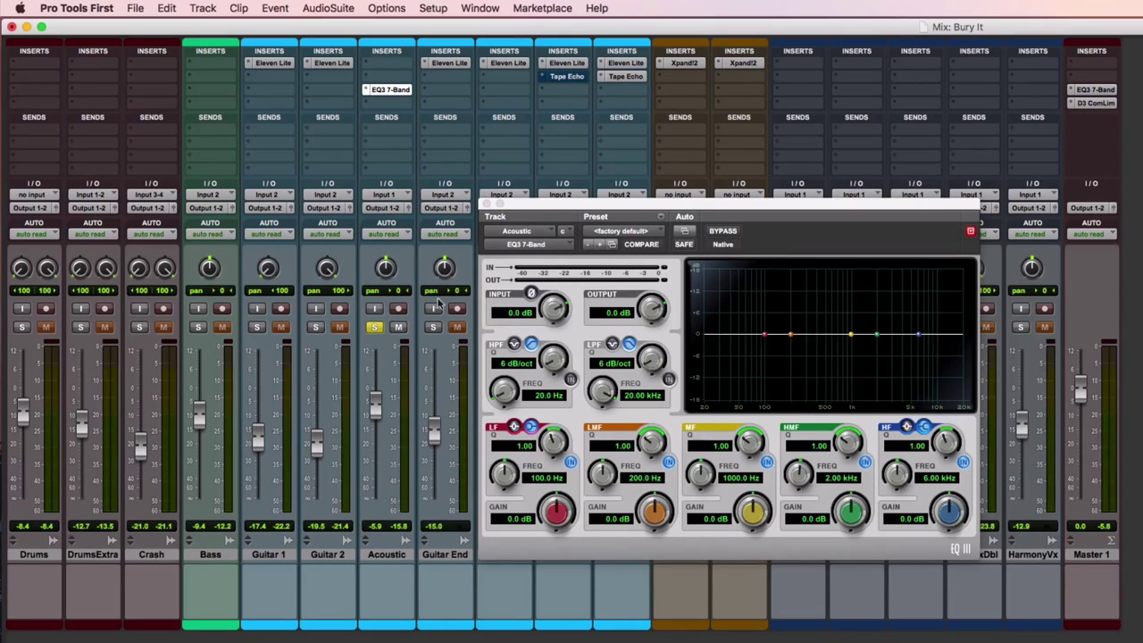
pyautogui.click(375, 327)
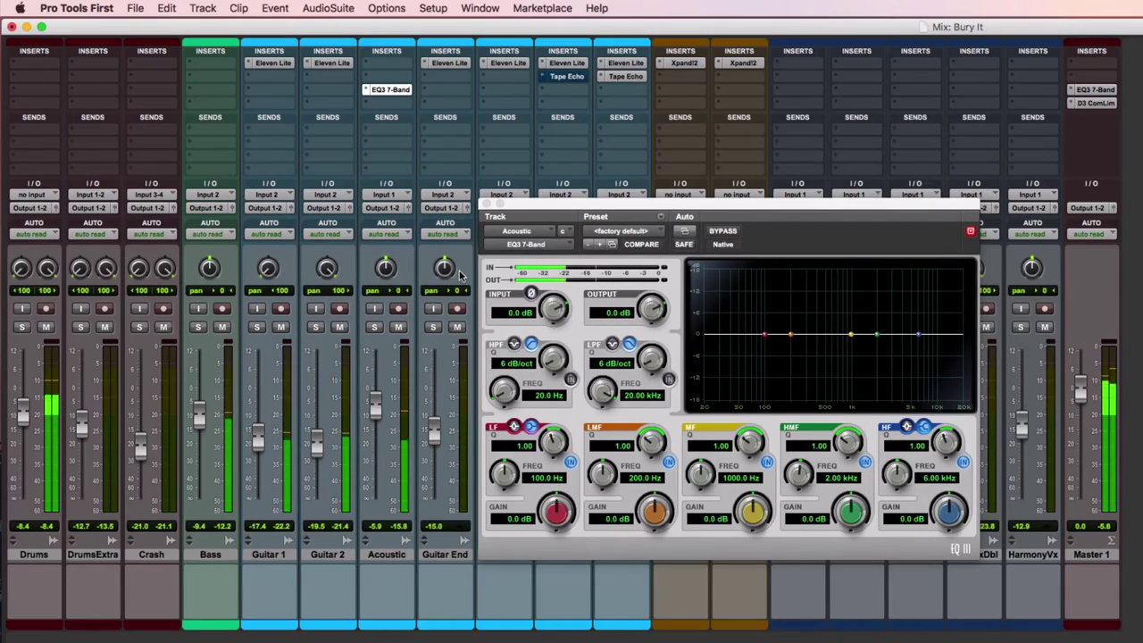
pyautogui.press('space')
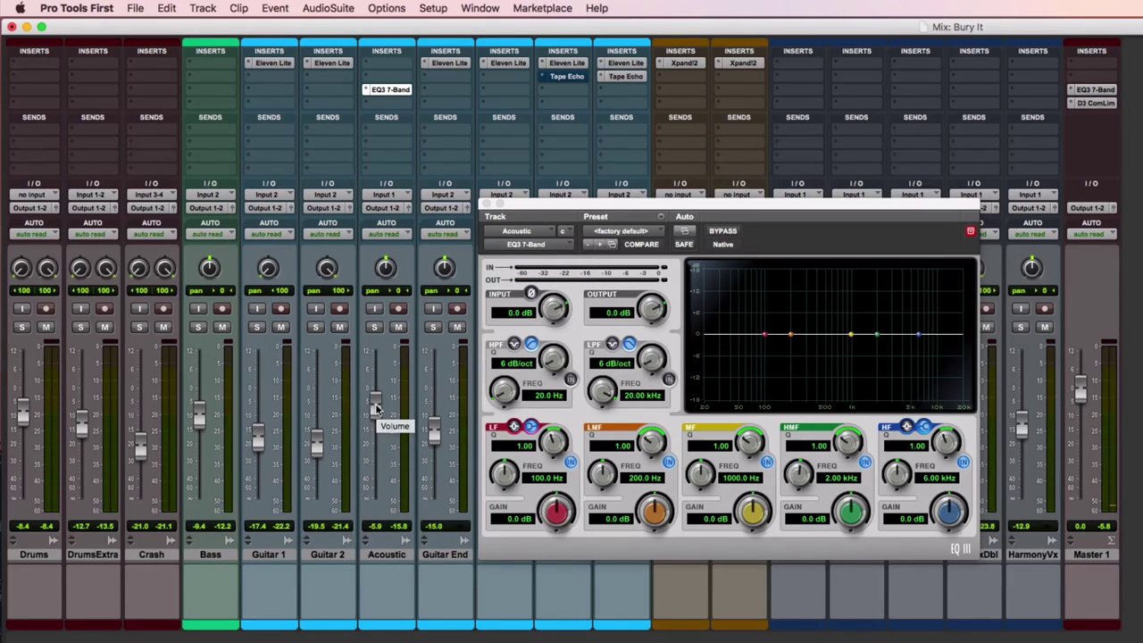
# Try the Acoustic track's volume at +0.2 dB during playback and return the fader to -5.9 dB.
pyautogui.moveTo(375, 407); pyautogui.dragTo(376, 392)
pyautogui.press('space')
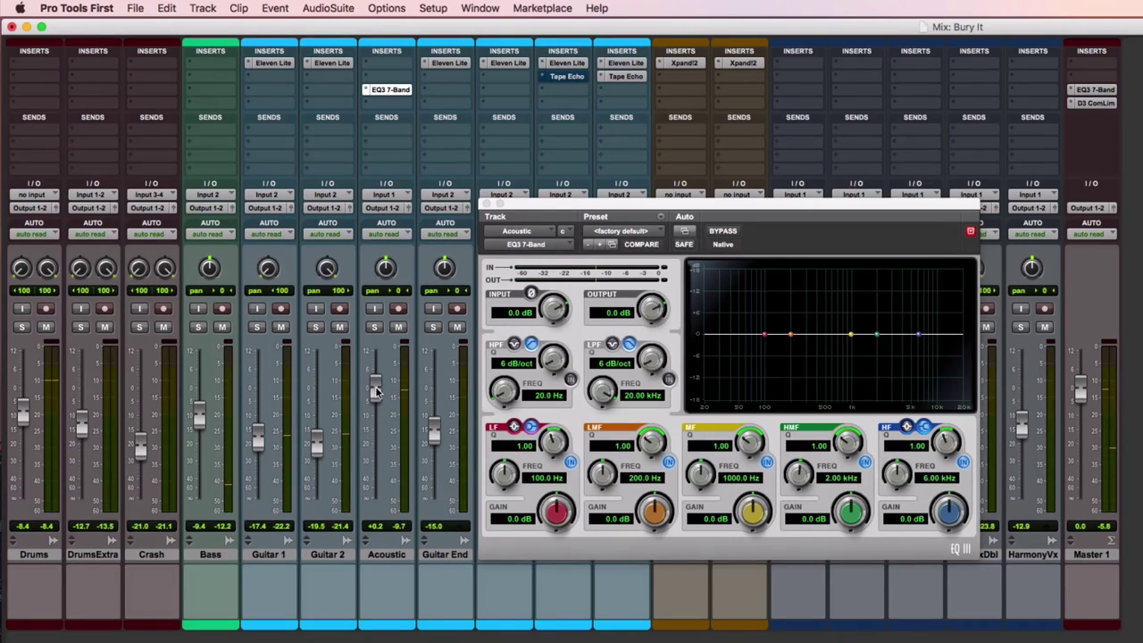
pyautogui.moveTo(376, 391); pyautogui.dragTo(378, 403)
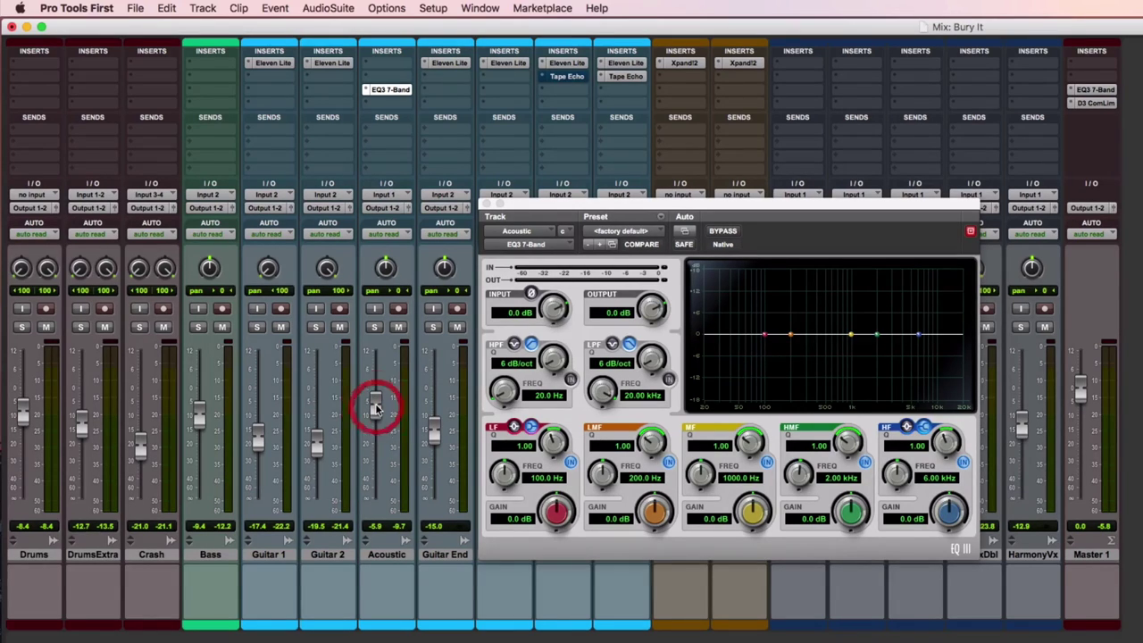
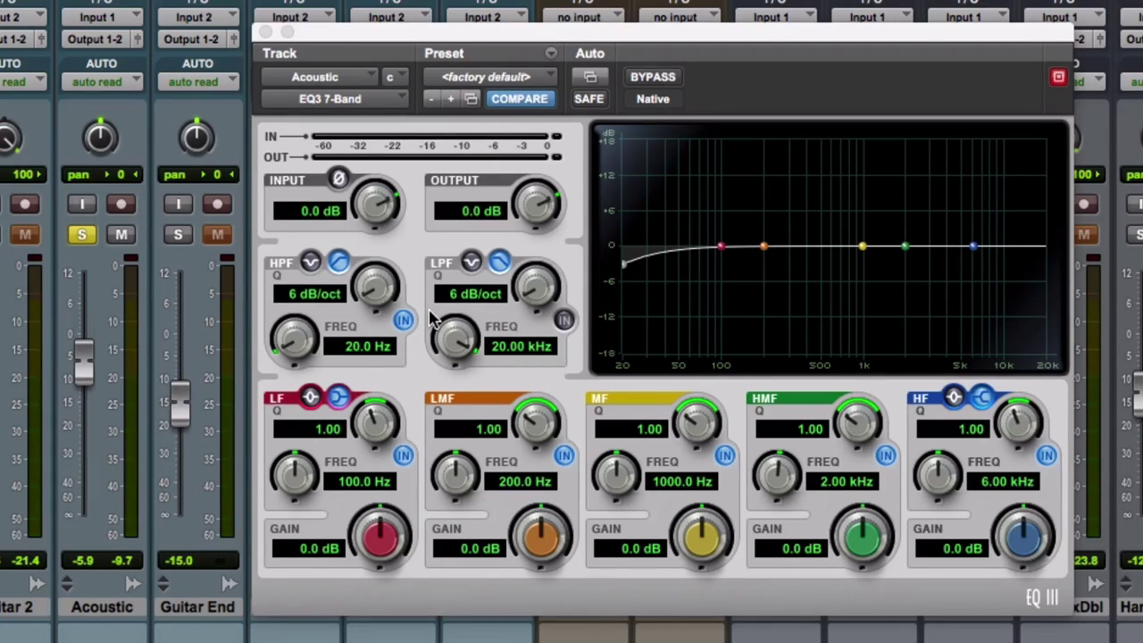
# Raise the Acoustic EQ's high-pass filter frequency to 146.6 Hz, bypassing and re-enabling the plug-in to compare the sound.
pyautogui.click(299, 351)
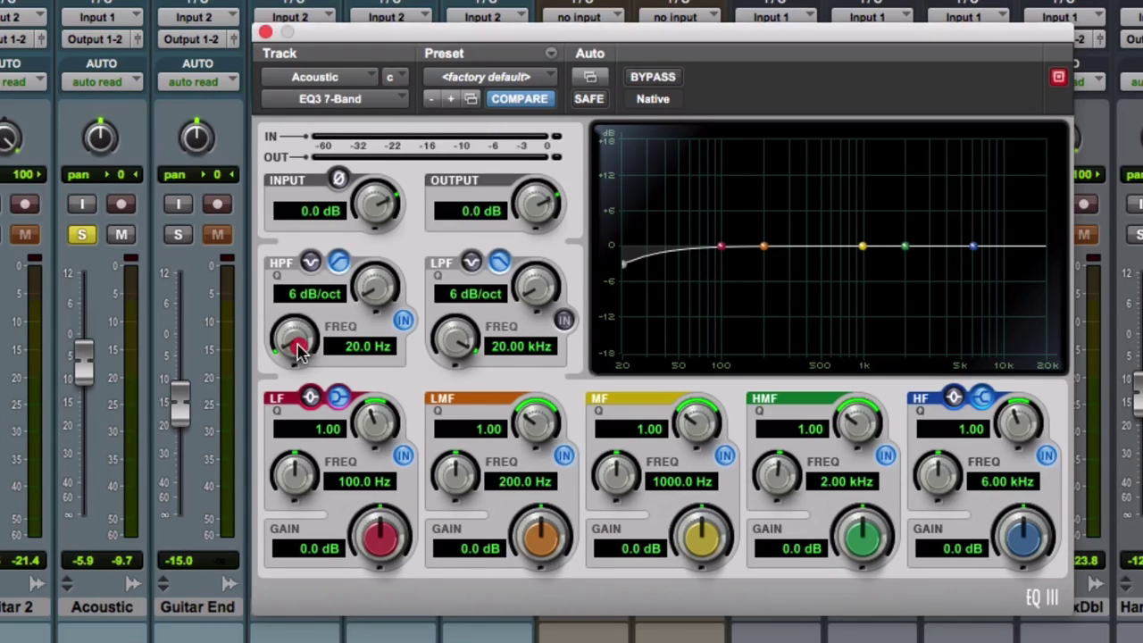
pyautogui.moveTo(299, 351); pyautogui.dragTo(281, 231)
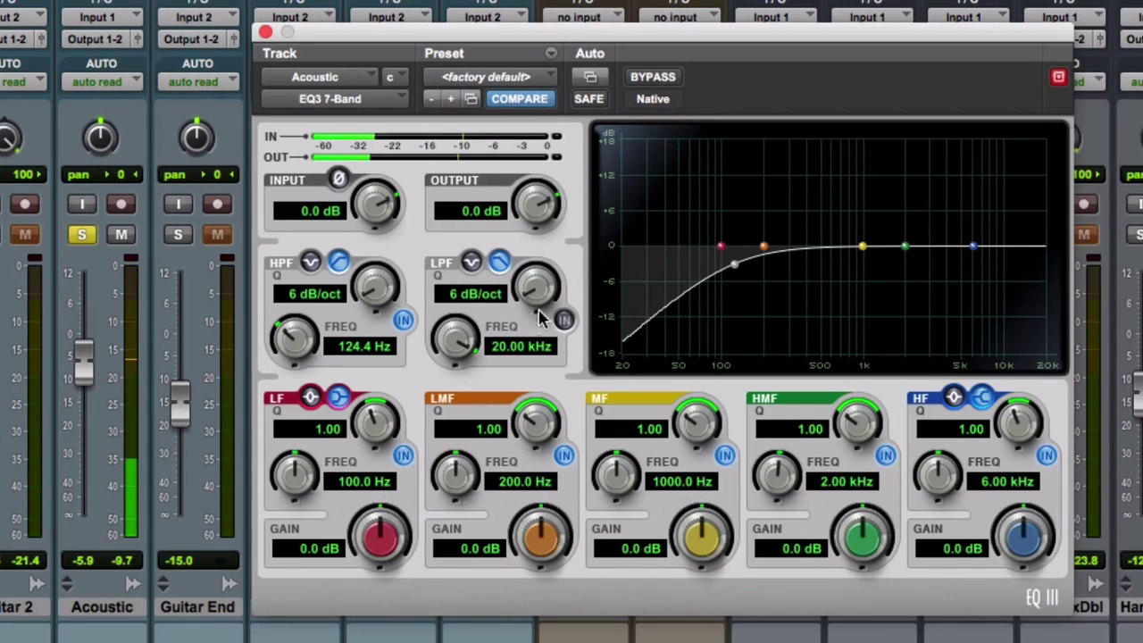
pyautogui.click(653, 78)
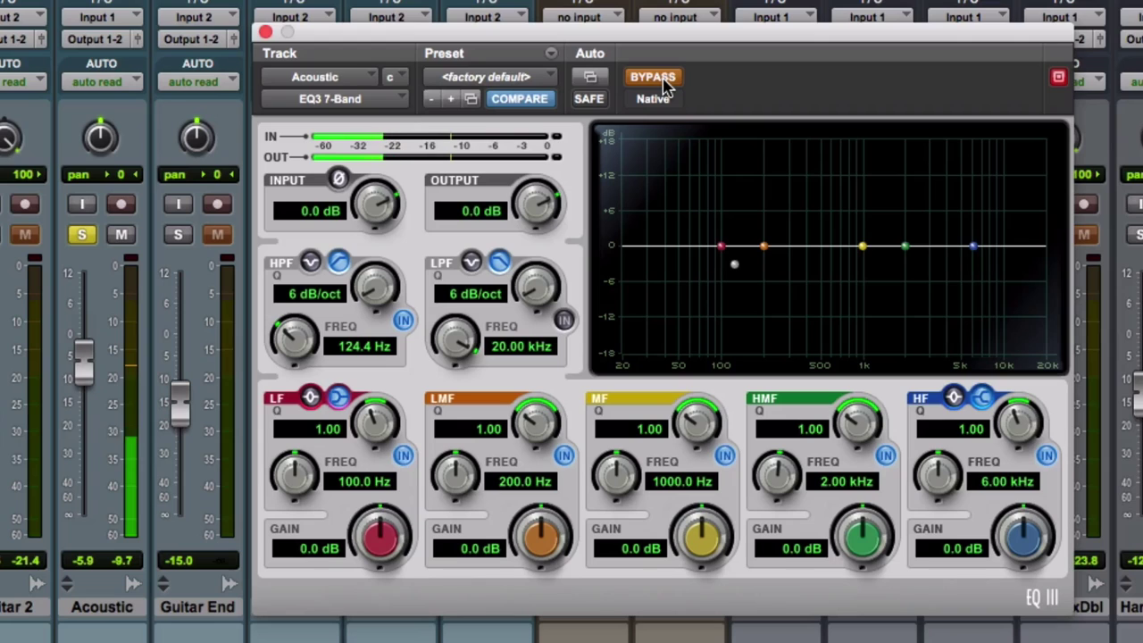
pyautogui.click(660, 78)
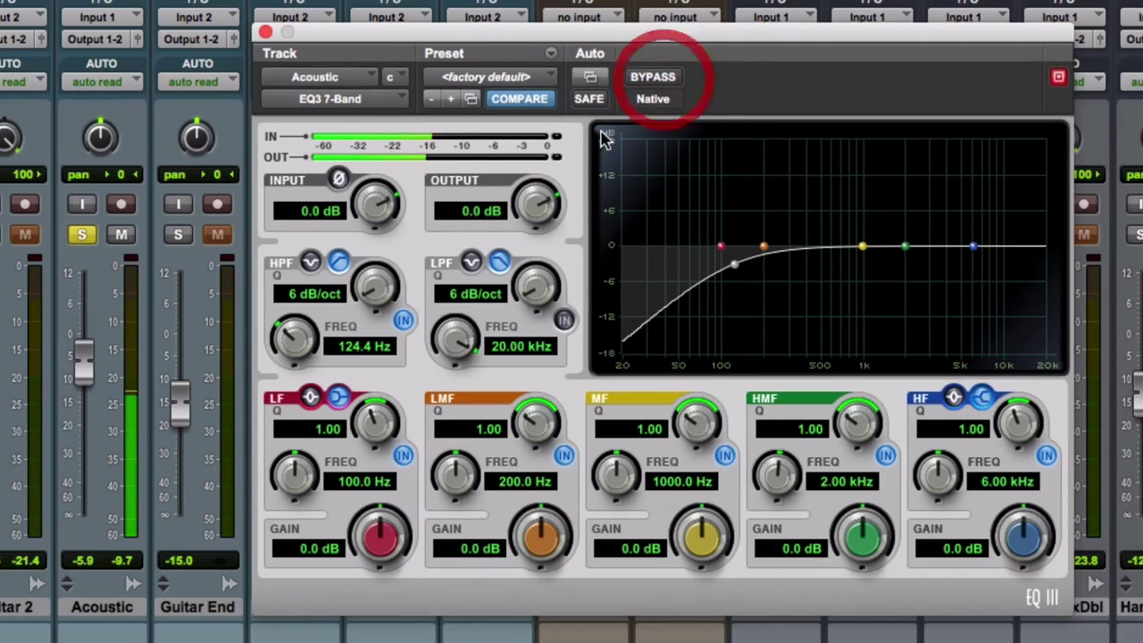
pyautogui.moveTo(299, 351); pyautogui.dragTo(289, 330)
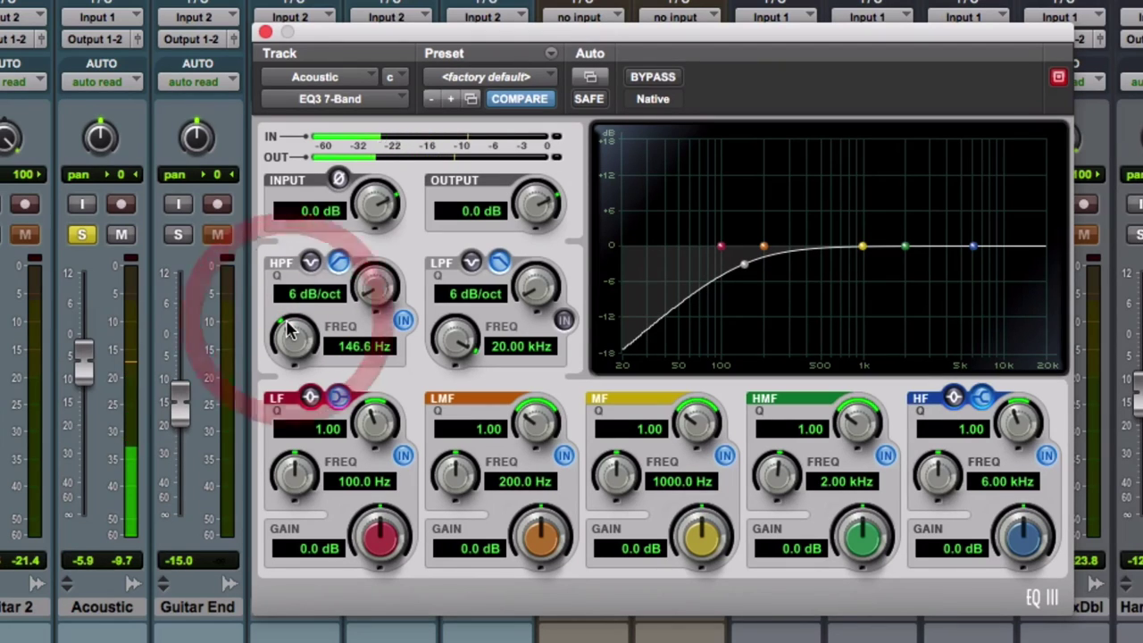
pyautogui.click(641, 79)
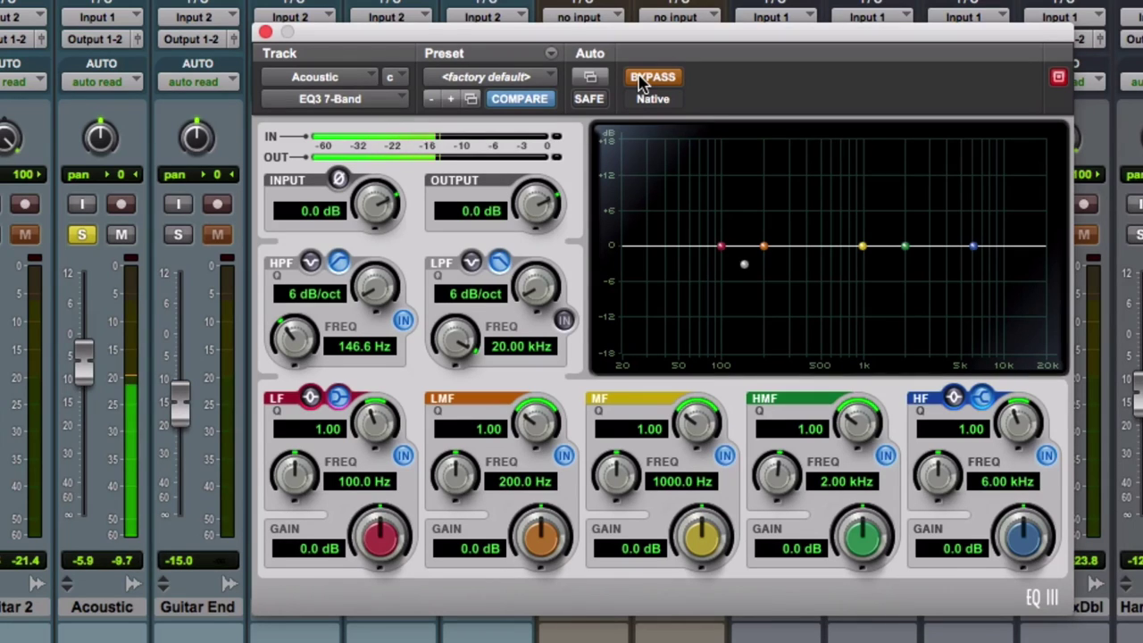
pyautogui.click(641, 78)
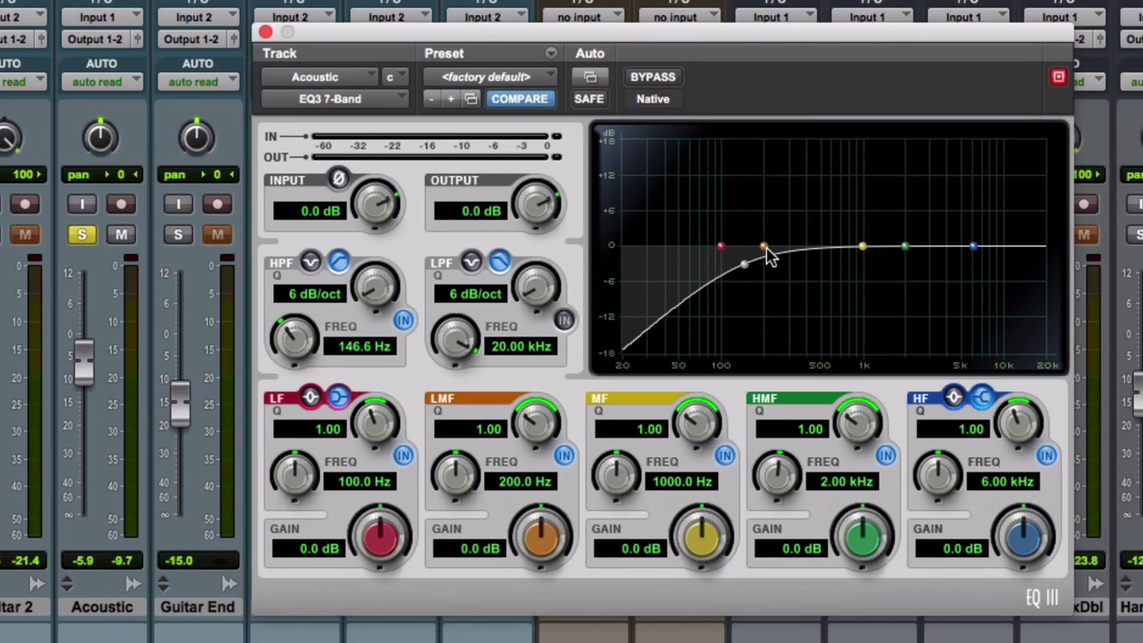
# Sweep a boosted low-mid band with a Q of 2.66 to 258.9 Hz, and cut its gain to -3.7 dB.
pyautogui.moveTo(766, 250); pyautogui.dragTo(763, 172)
pyautogui.moveTo(536, 427); pyautogui.dragTo(533, 337)
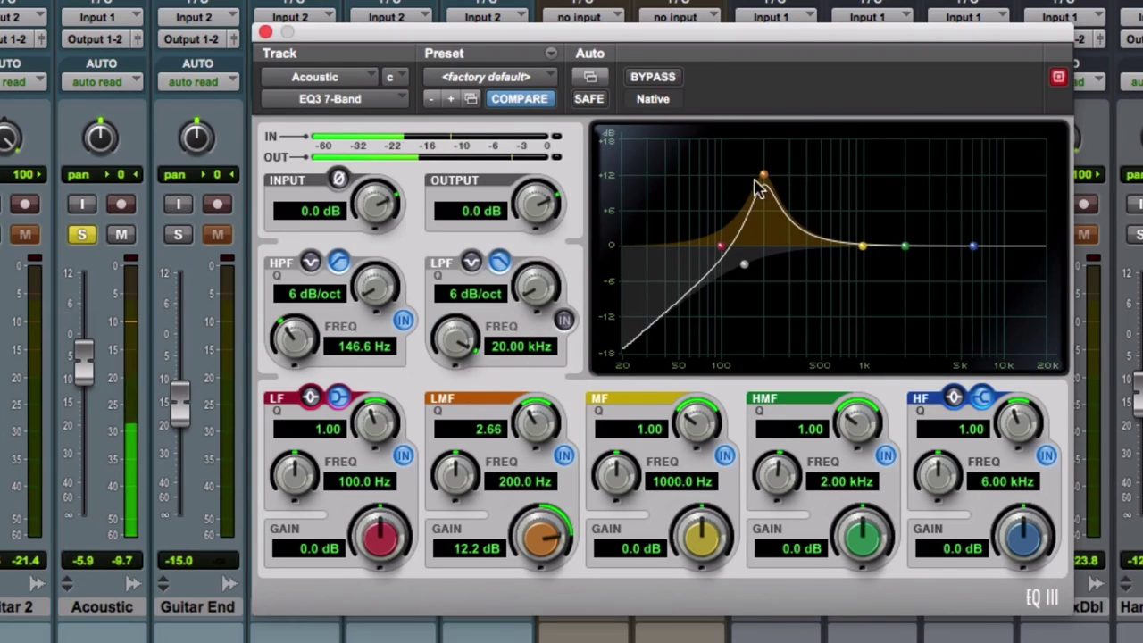
pyautogui.moveTo(765, 174)
pyautogui.mouseDown()
pyautogui.moveTo(813, 169)
pyautogui.moveTo(780, 161)
pyautogui.mouseUp()
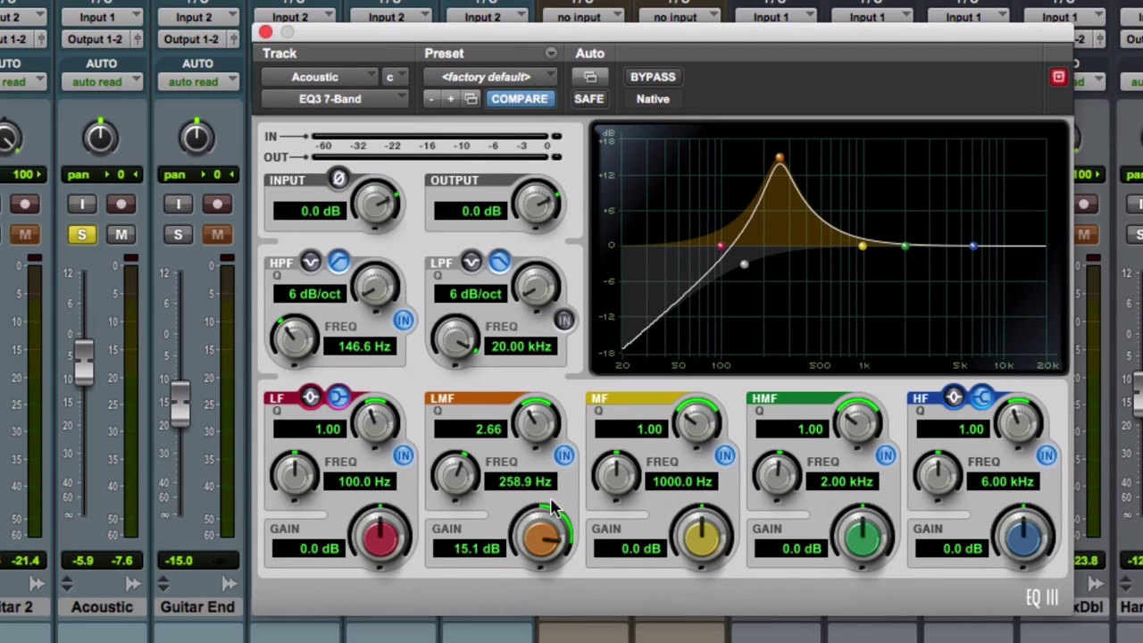
pyautogui.moveTo(549, 536); pyautogui.dragTo(538, 642)
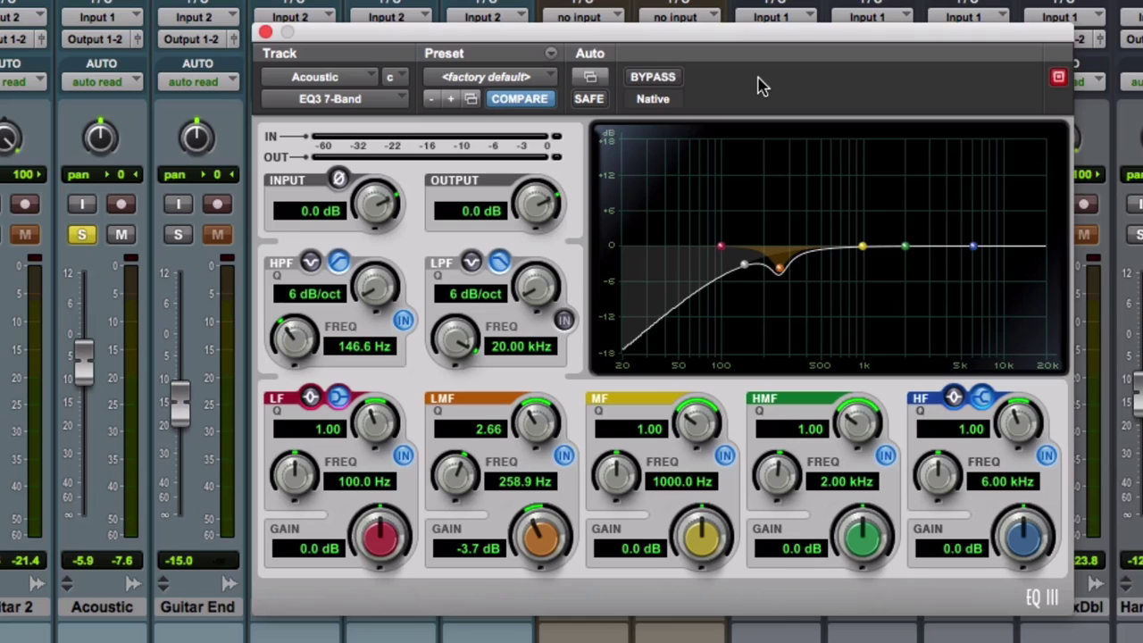
# Play the soloed Acoustic track and compare its sound with the EQ bypassed and active.
pyautogui.press('space')
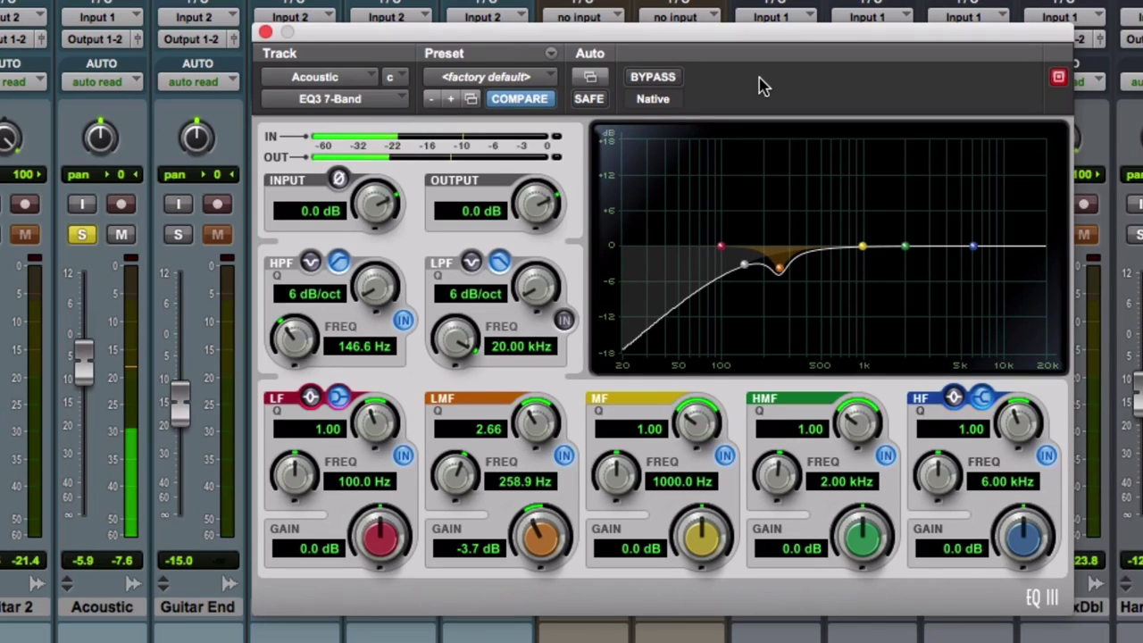
pyautogui.click(659, 79)
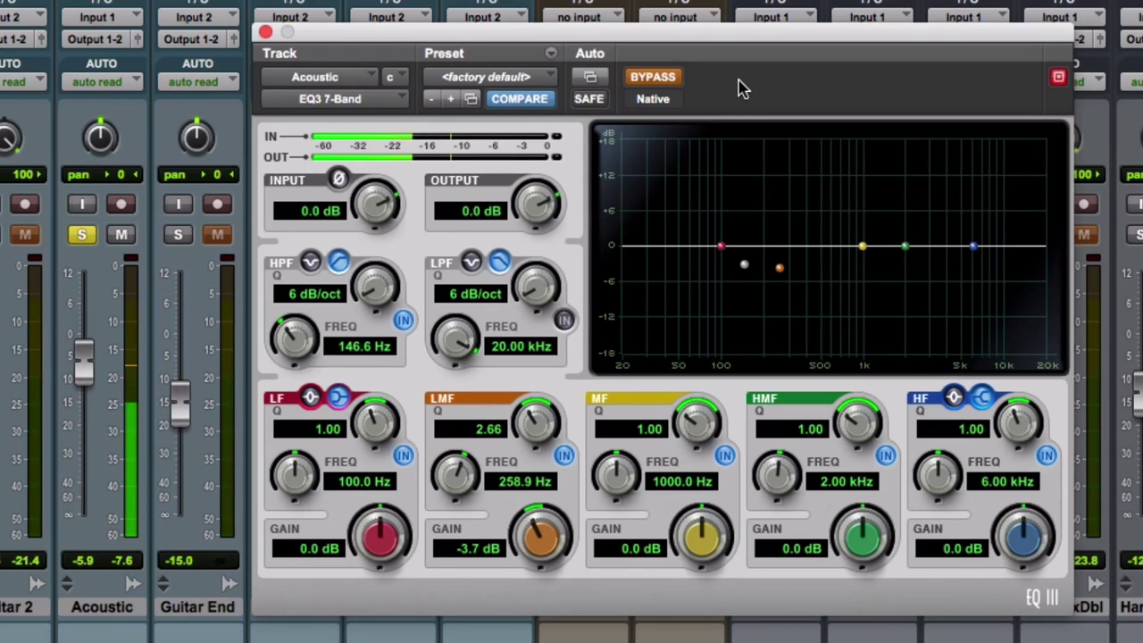
pyautogui.click(670, 79)
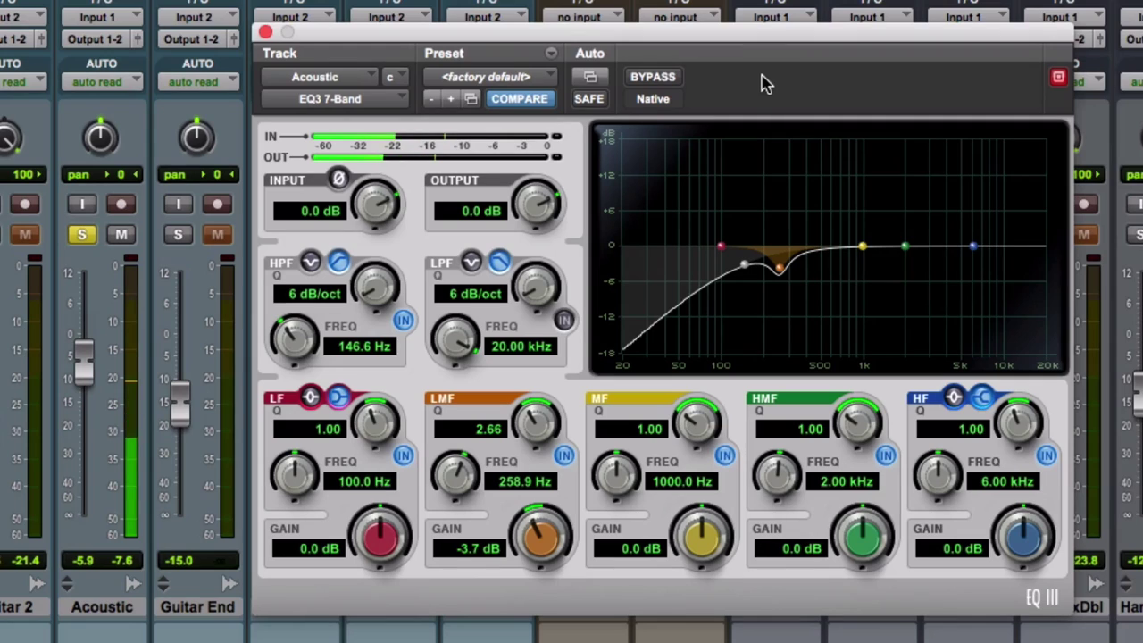
# Bypass the Acoustic track's EQ and re-enable it to hear the effect of the high-pass and low-mid cuts.
pyautogui.click(670, 79)
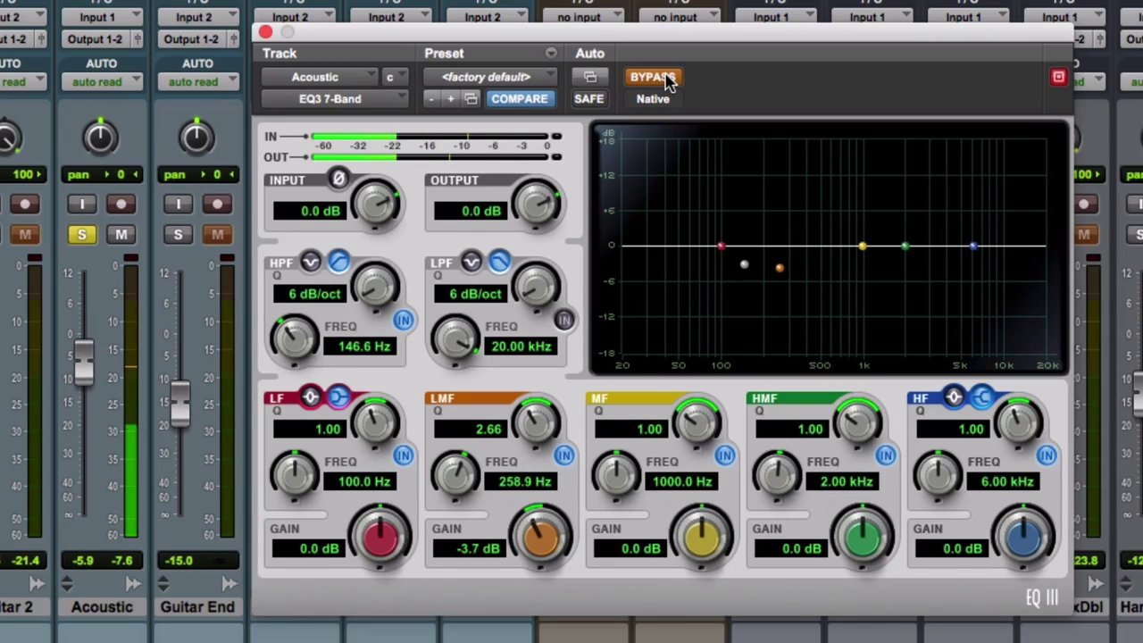
pyautogui.click(669, 79)
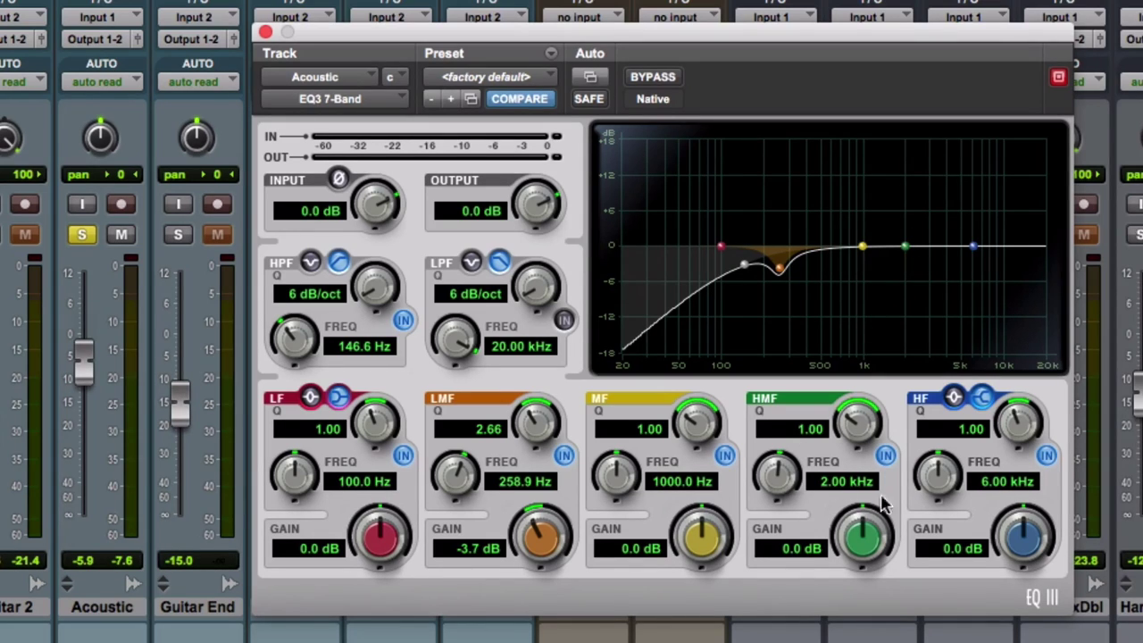
# Sweep a boosted high-mid band to 4.79 kHz during playback, and reduce its gain to 3.1 dB.
pyautogui.press('space')
pyautogui.click(907, 247)
pyautogui.moveTo(905, 227); pyautogui.dragTo(939, 185)
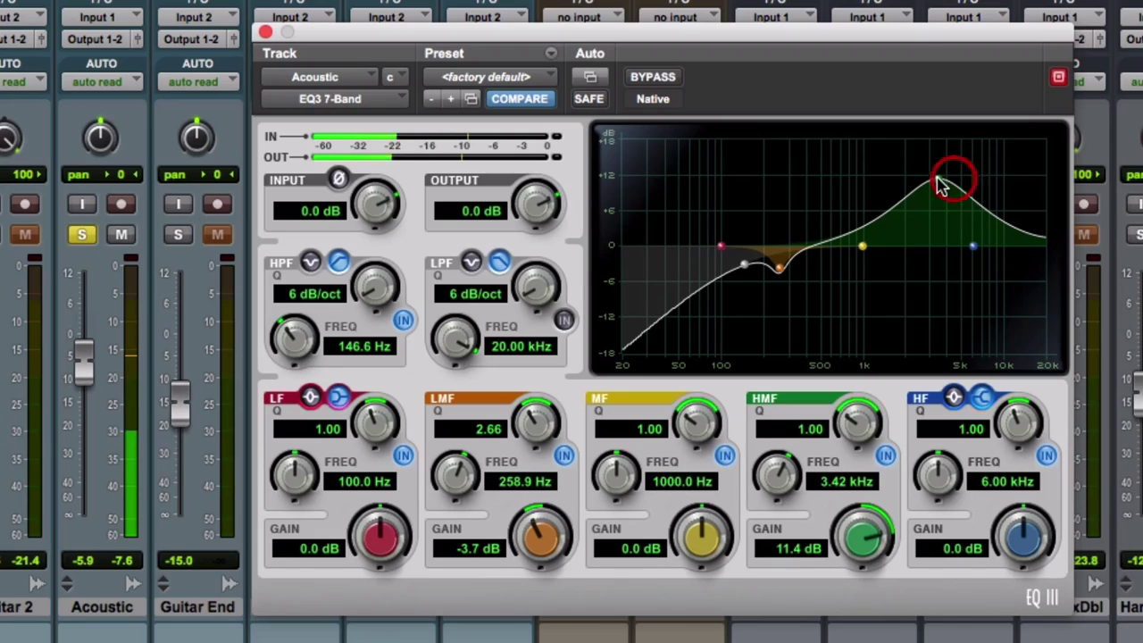
pyautogui.moveTo(940, 186)
pyautogui.mouseDown()
pyautogui.moveTo(919, 182)
pyautogui.moveTo(957, 187)
pyautogui.mouseUp()
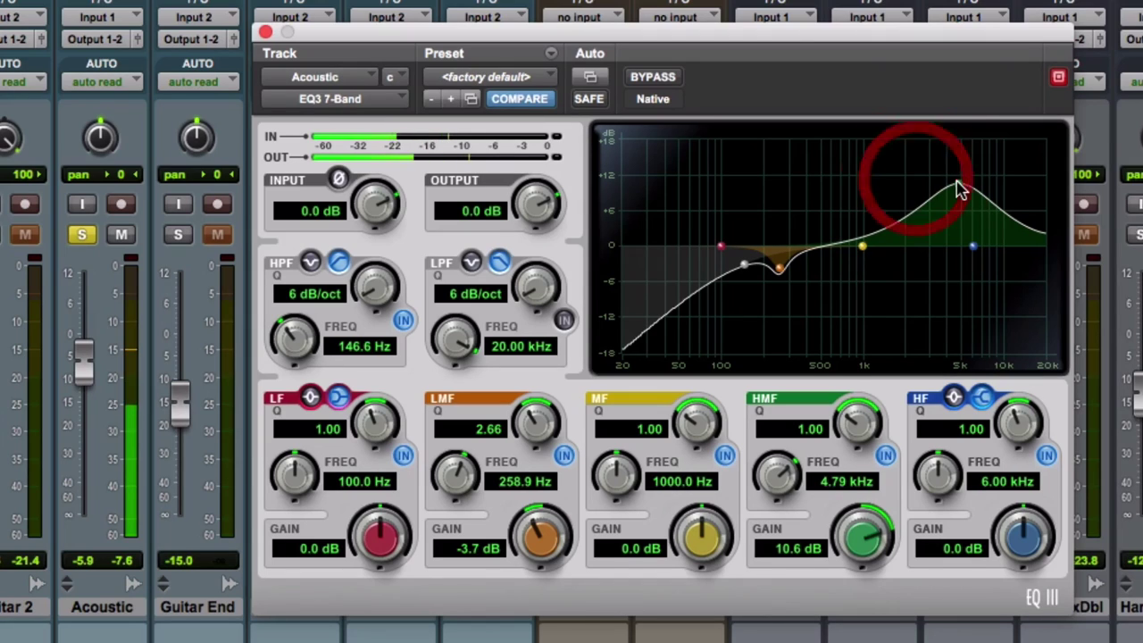
pyautogui.click(857, 543)
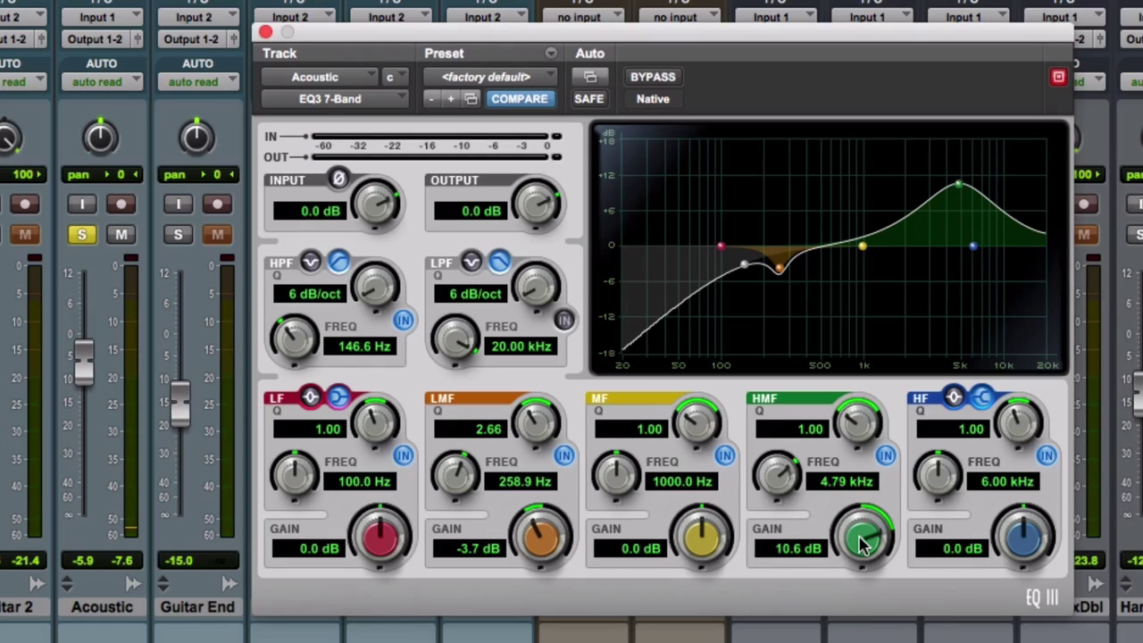
pyautogui.moveTo(862, 544); pyautogui.dragTo(855, 607)
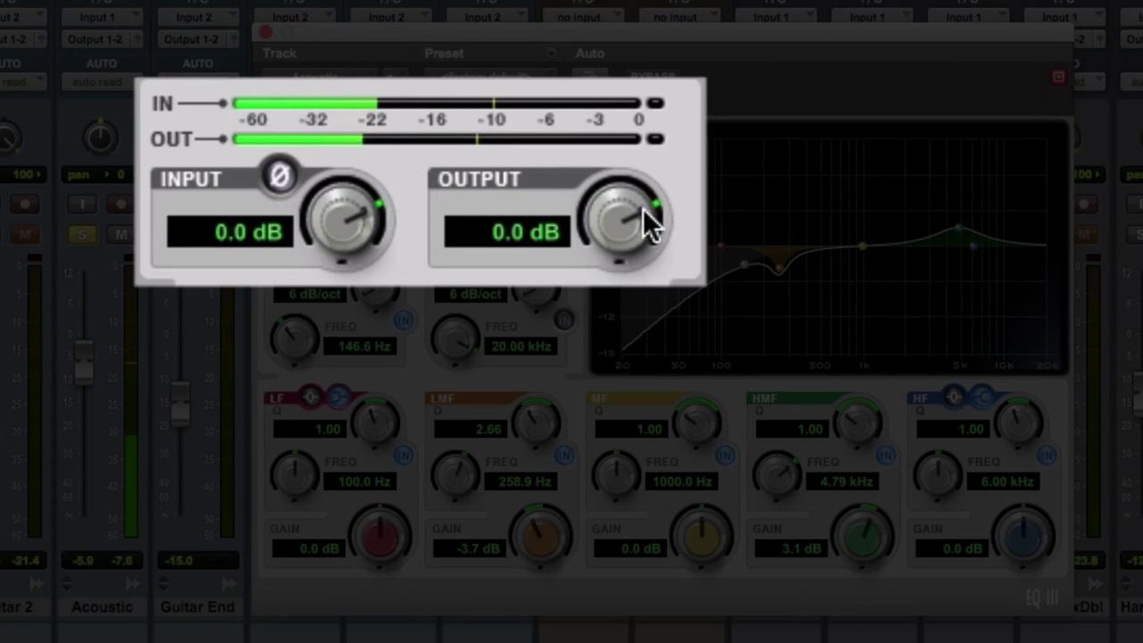
# Raise the Acoustic EQ's output level to 1.4 dB to compensate for the level lost through filtering.
pyautogui.click(641, 209)
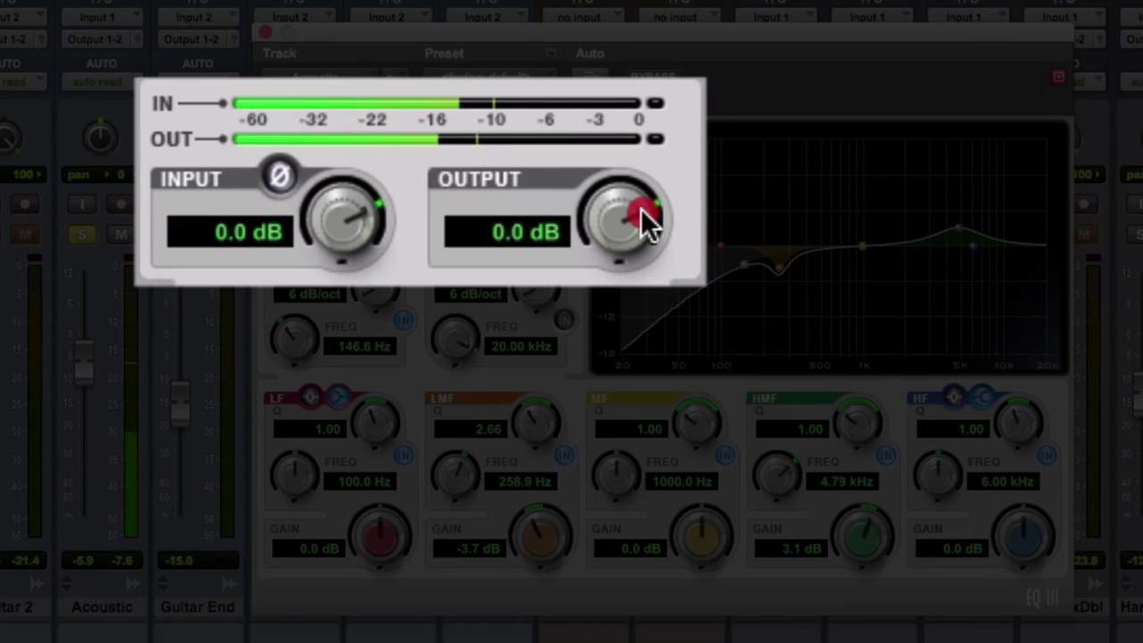
pyautogui.moveTo(640, 208); pyautogui.dragTo(639, 162)
pyautogui.click(638, 160)
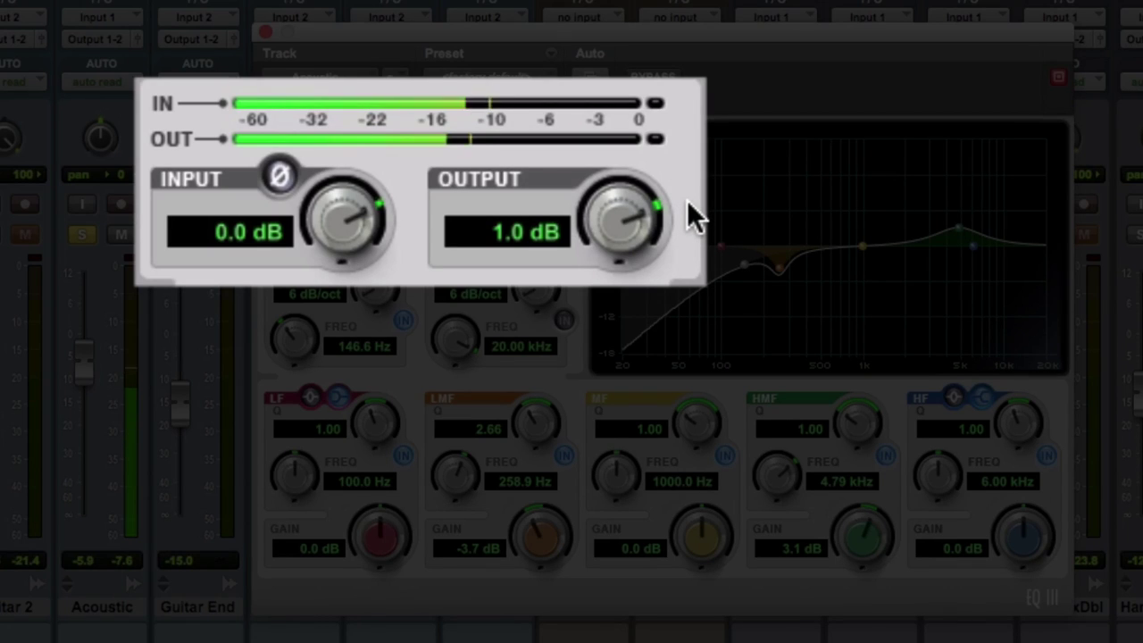
pyautogui.click(645, 212)
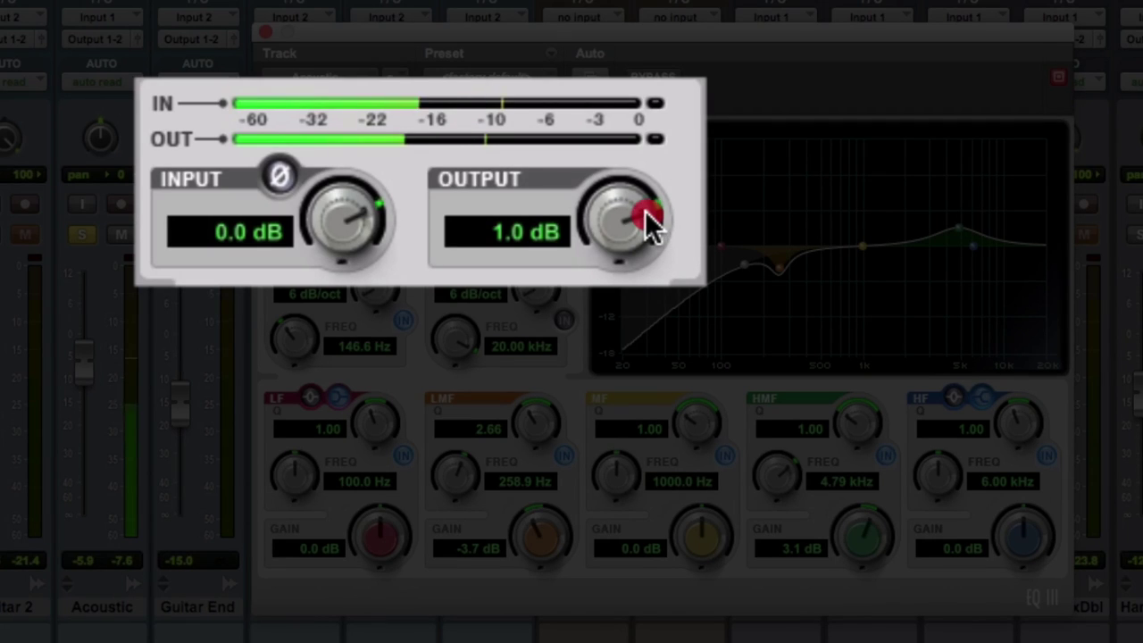
pyautogui.moveTo(646, 215); pyautogui.dragTo(645, 194)
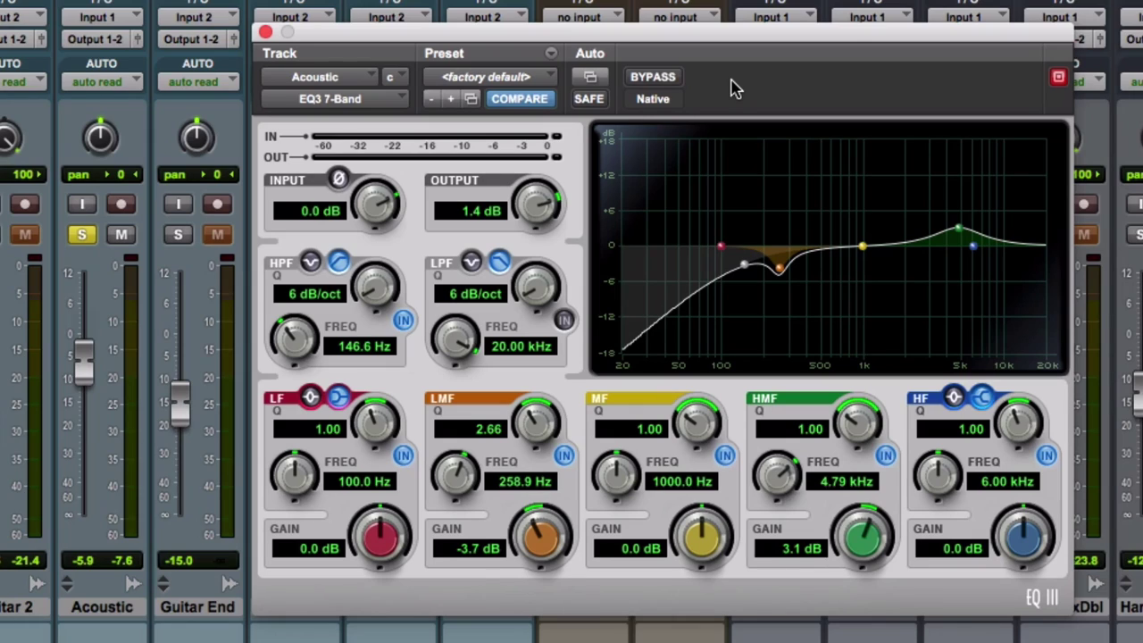
# Play the soloed Acoustic track and switch the EQ bypass on and off twice to compare the level-matched sound.
pyautogui.press('space')
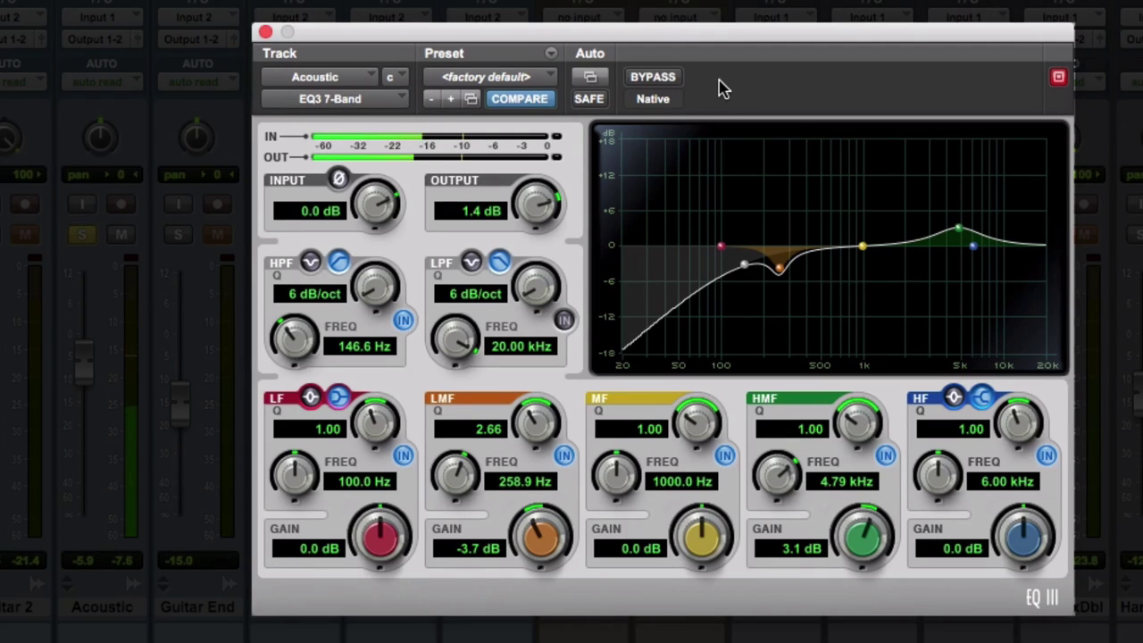
pyautogui.click(668, 80)
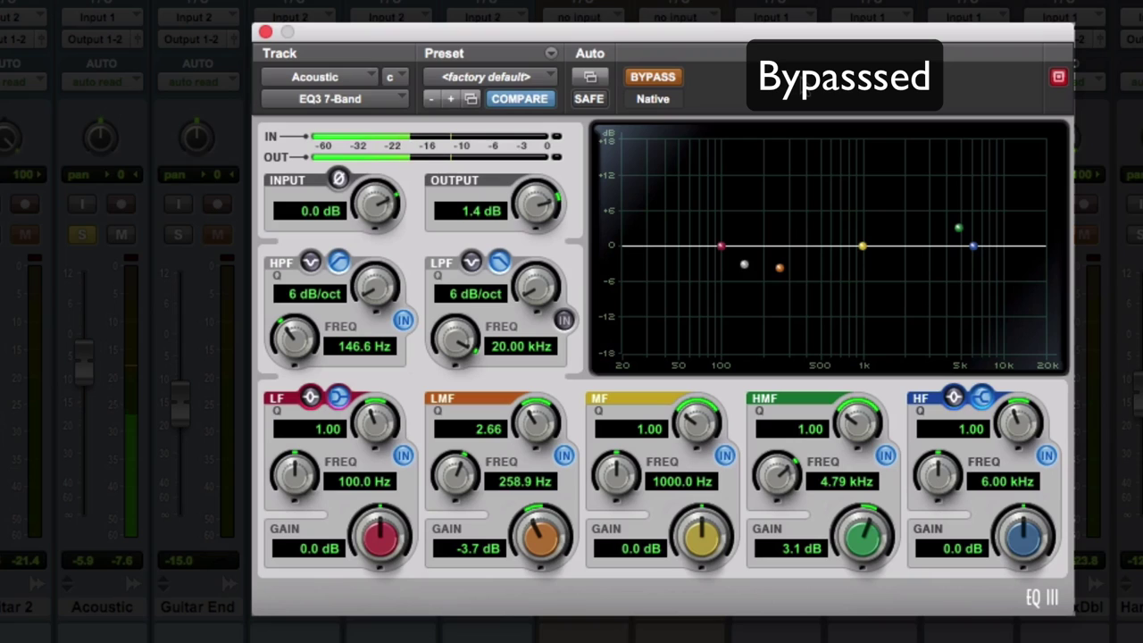
pyautogui.click(672, 80)
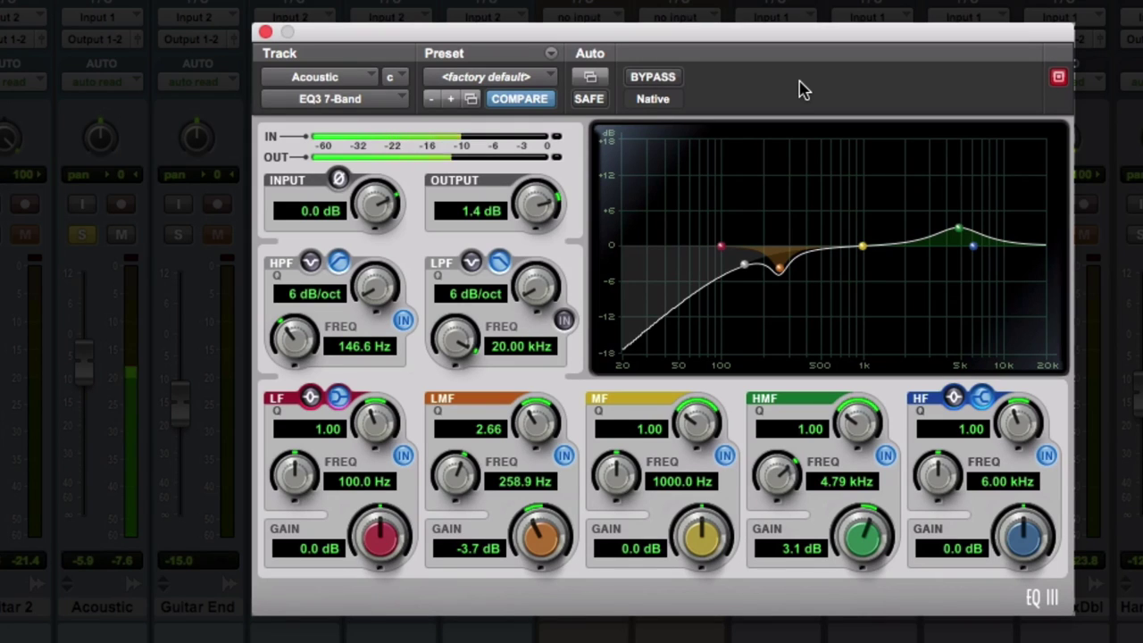
pyautogui.click(670, 80)
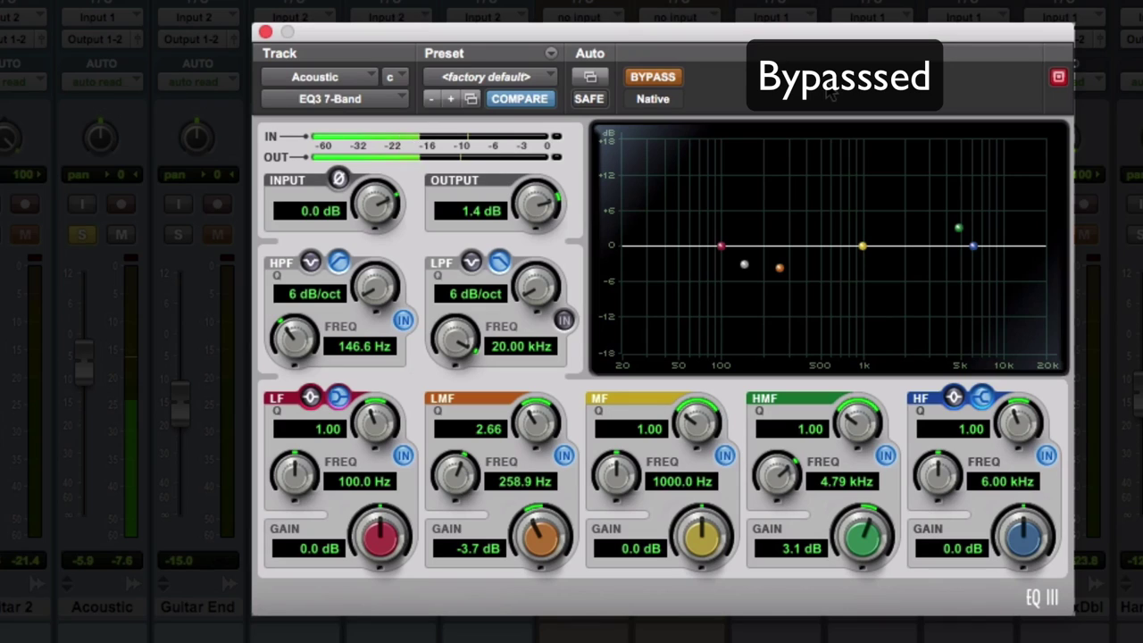
pyautogui.click(672, 80)
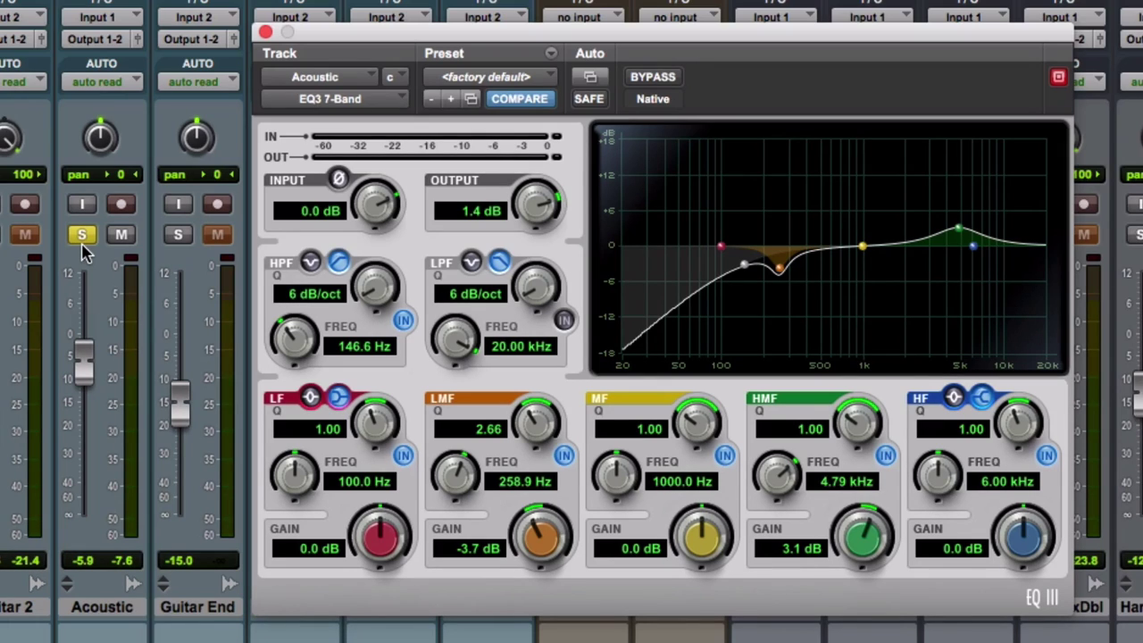
# Unsolo the Acoustic track and play the full mix, comparing it with the Acoustic EQ bypassed and active.
pyautogui.click(82, 238)
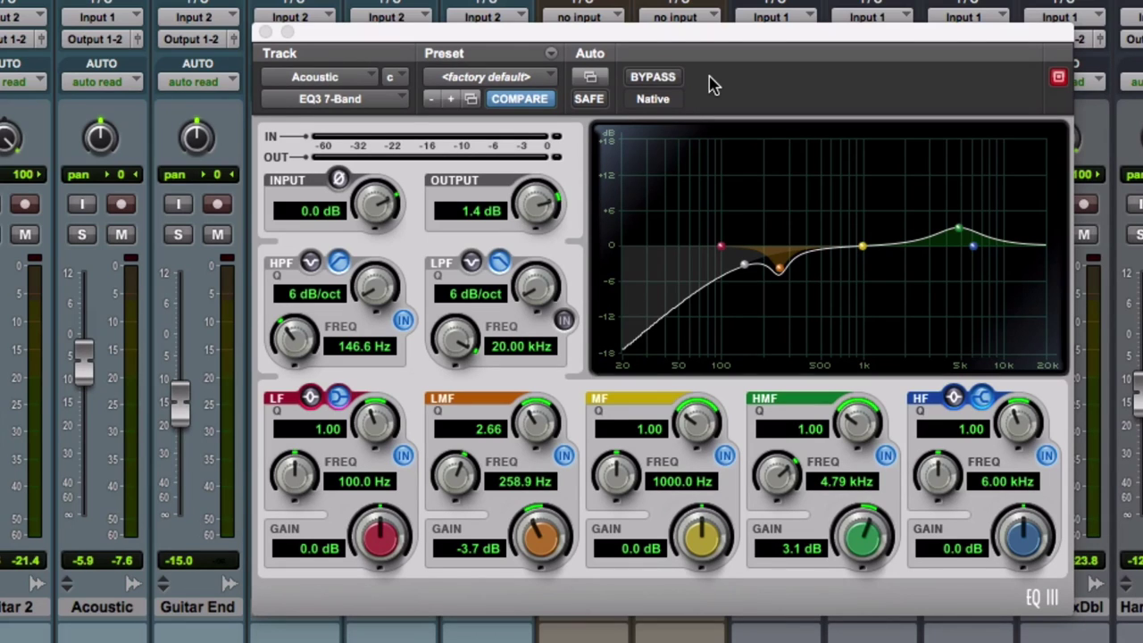
pyautogui.press('space')
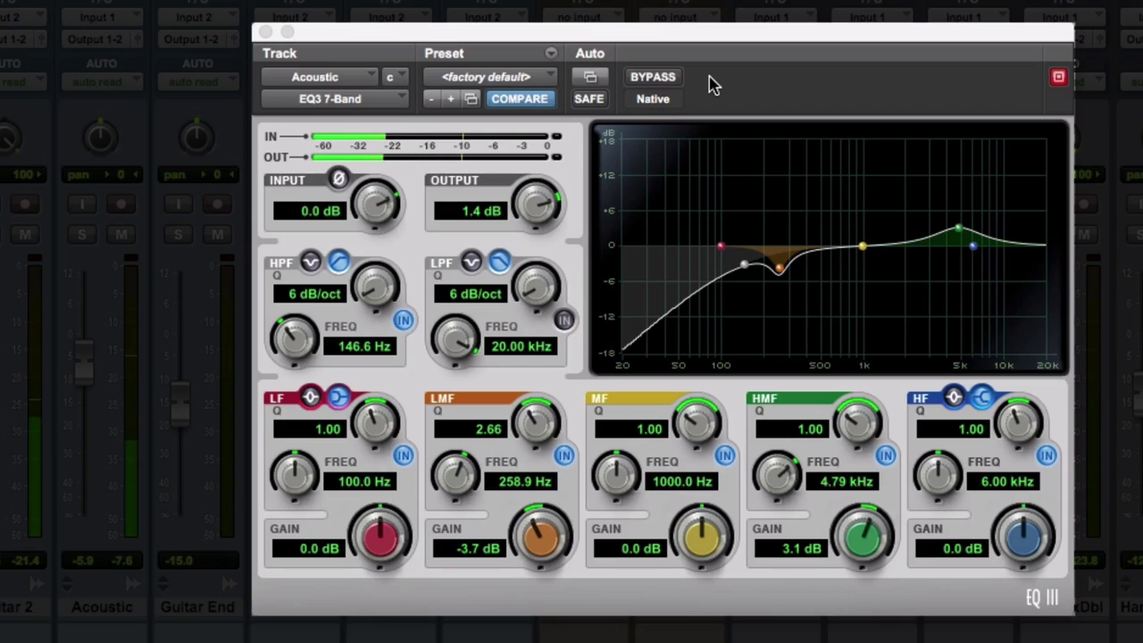
pyautogui.click(661, 79)
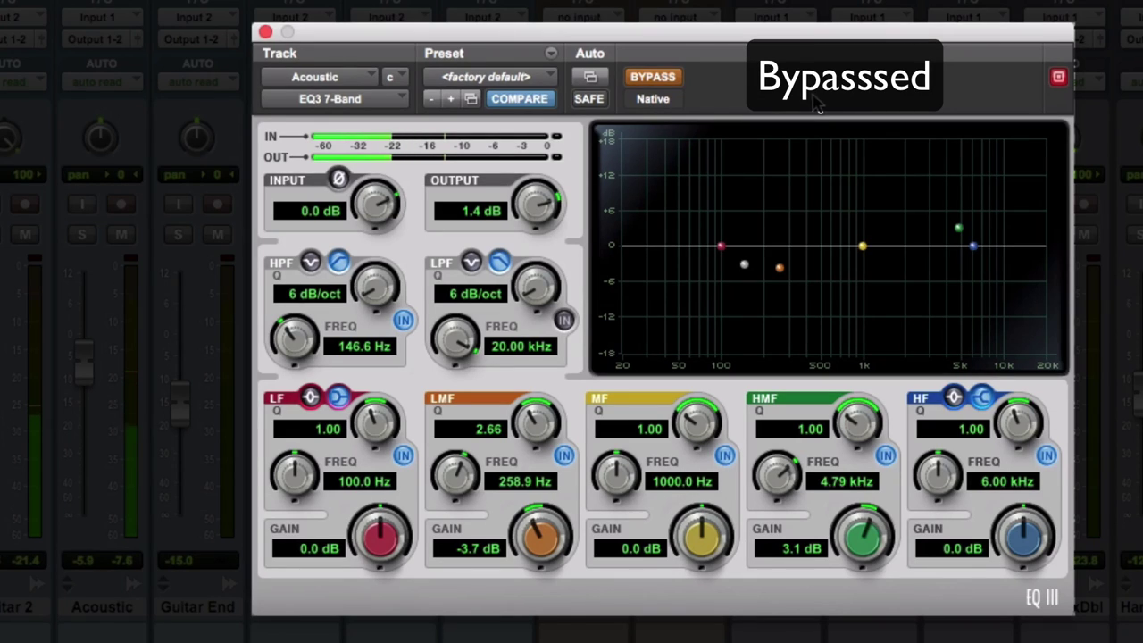
pyautogui.click(656, 81)
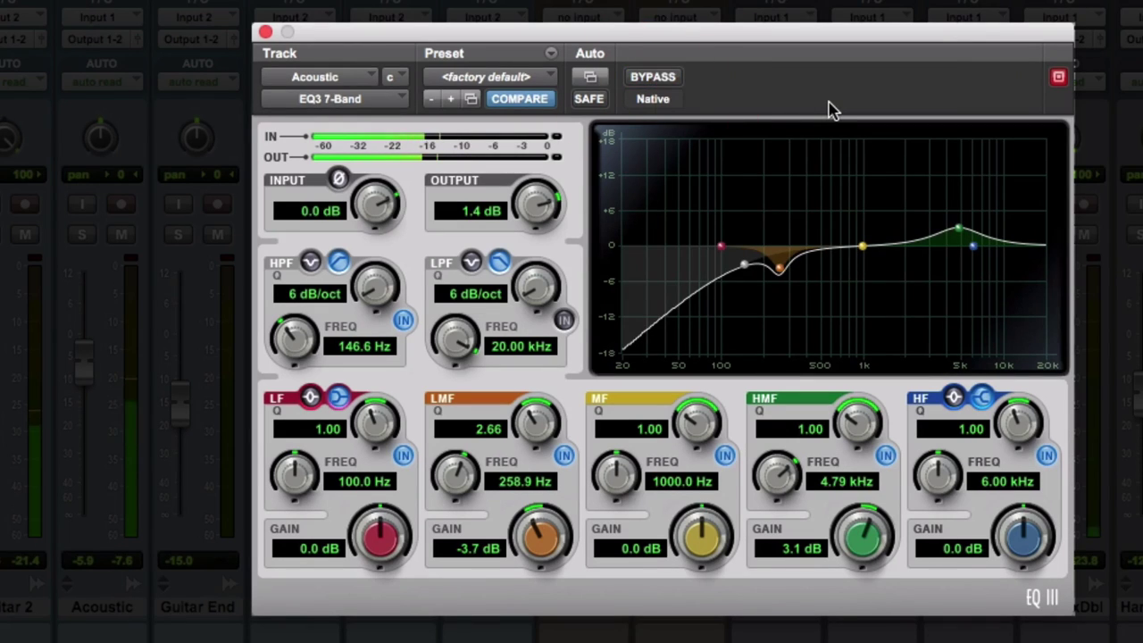